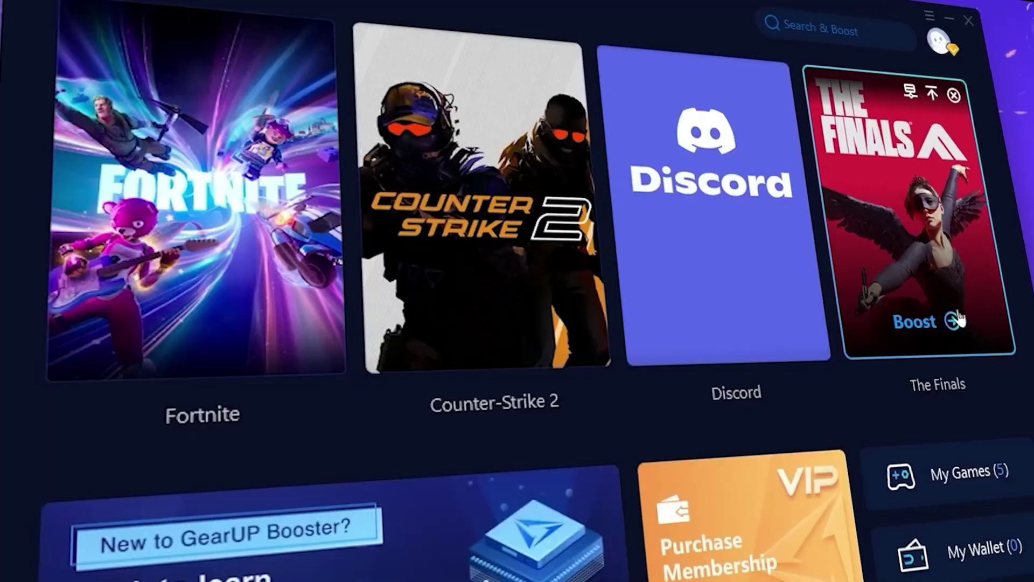
- Highlight the GearUp Booster line in the description, then peek into Optimized Registries and come back
mouse_move(748, 344)
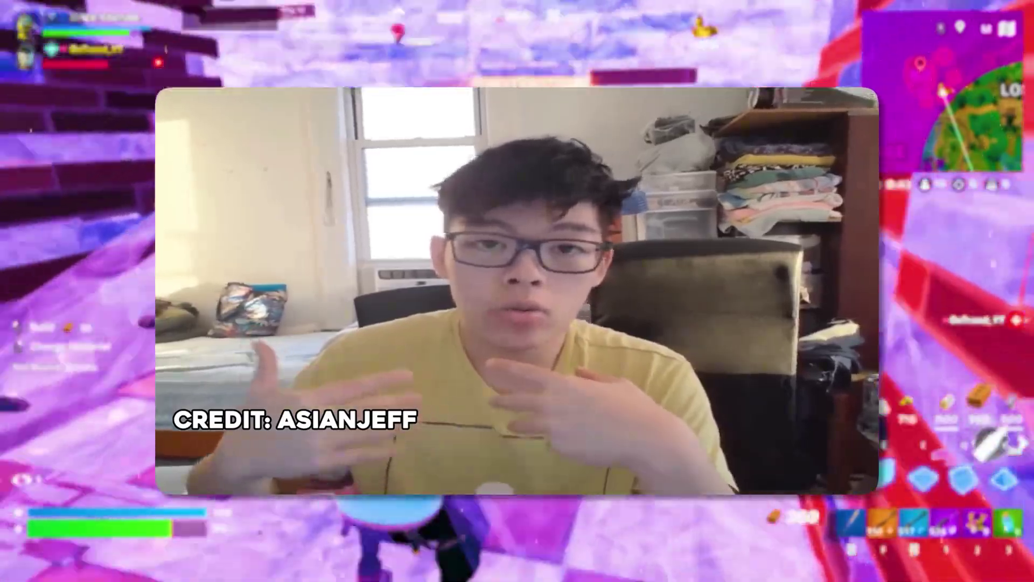
left_click_drag(84, 305, 787, 334)
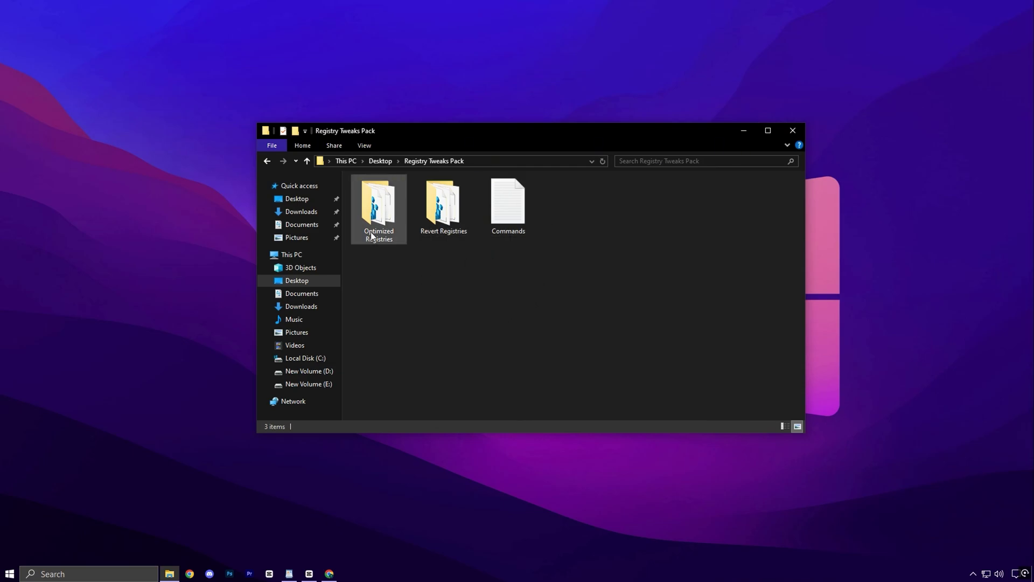
double_click(383, 205)
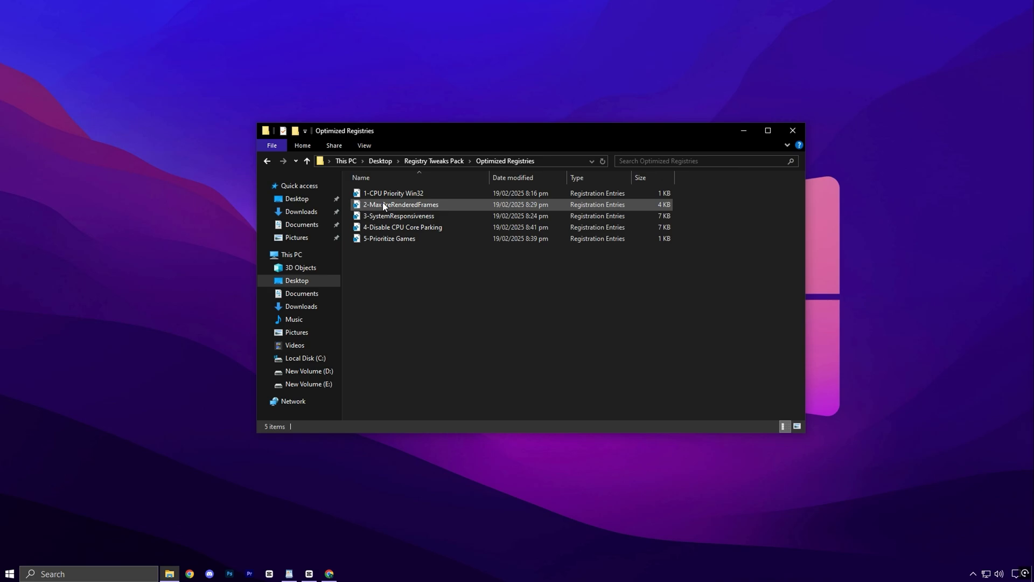
key("alt+Left")
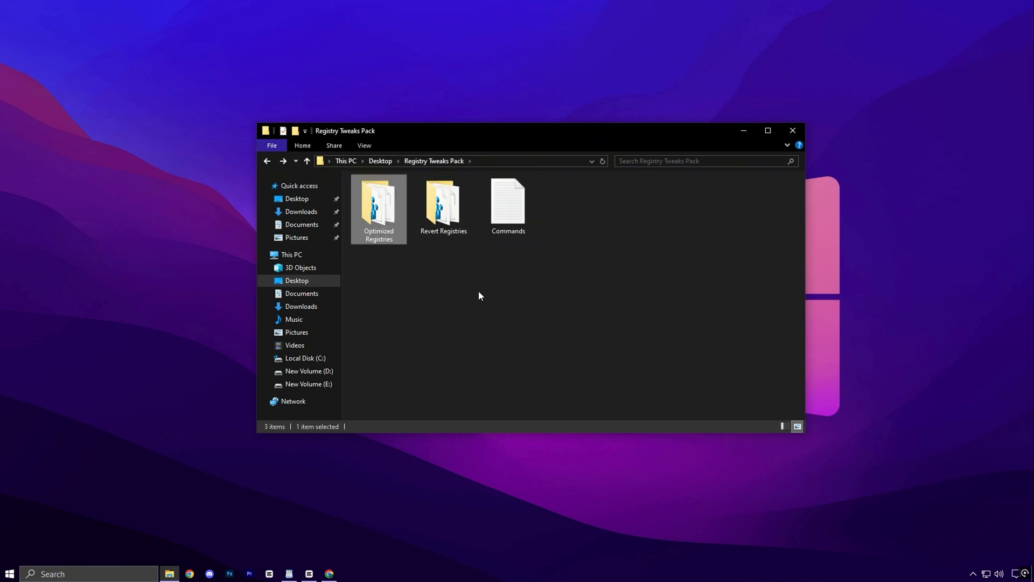
left_click(479, 291)
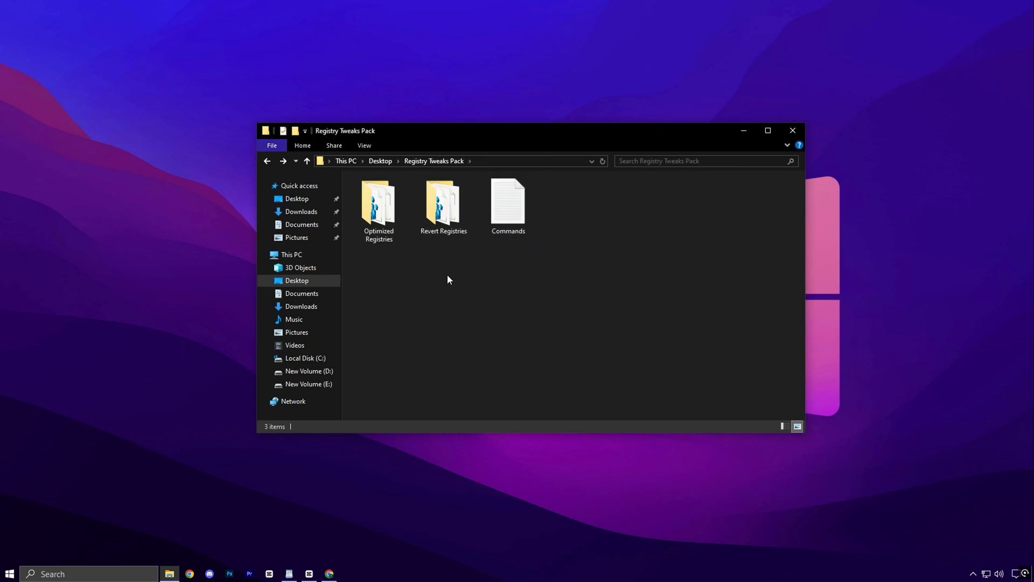
left_click(330, 575)
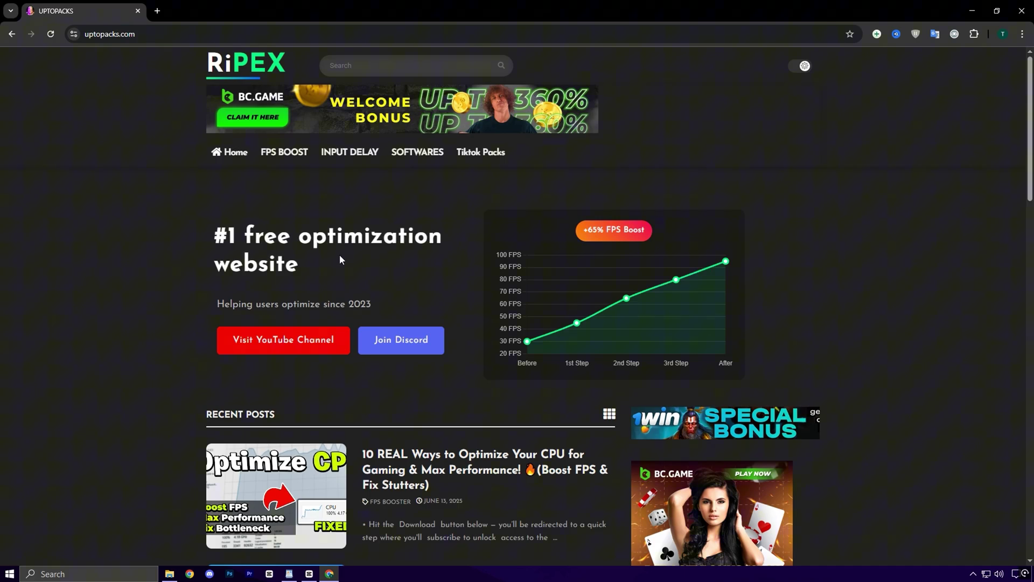
scroll(344, 265, "down", 3)
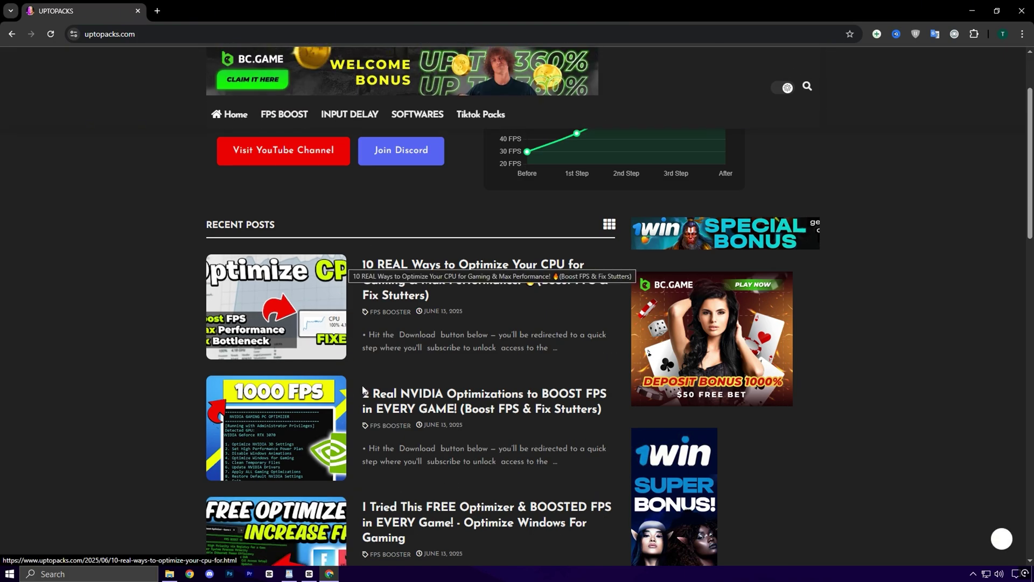
scroll(382, 388, "up", 3)
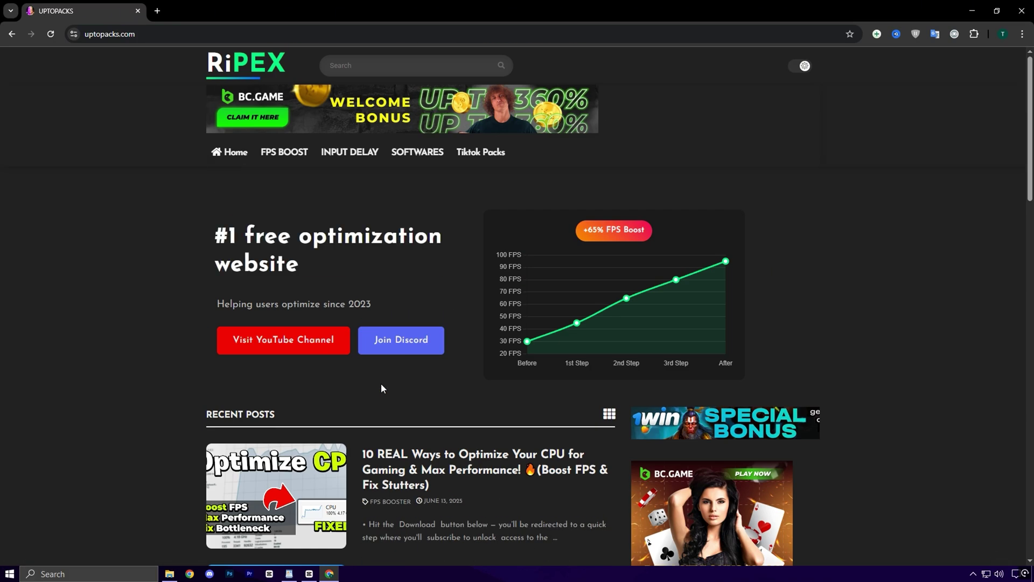
left_click(1026, 6)
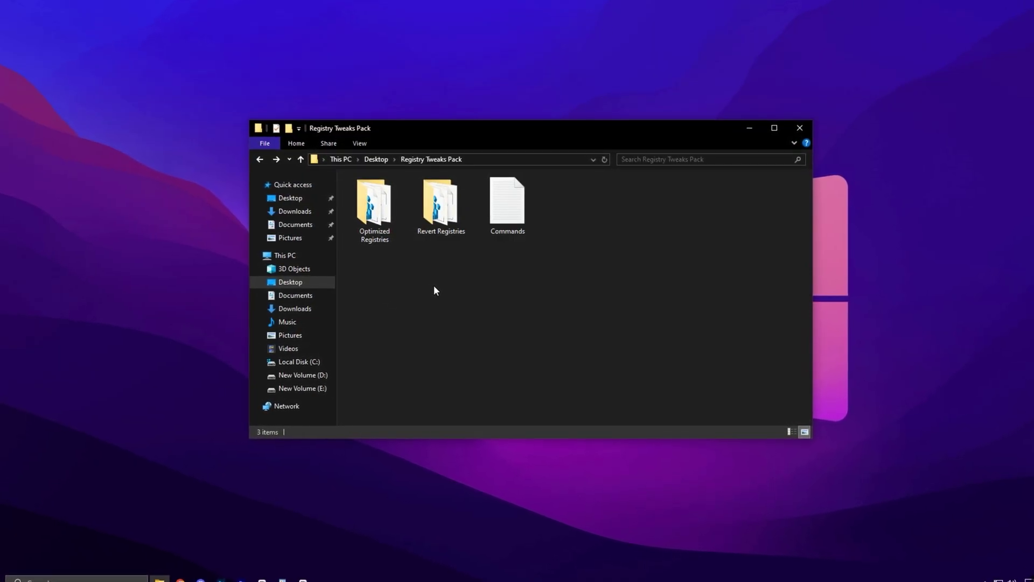
- Look through the Optimized Registries and Revert Registries folders, returning to Registry Tweaks Pack each time
double_click(376, 215)
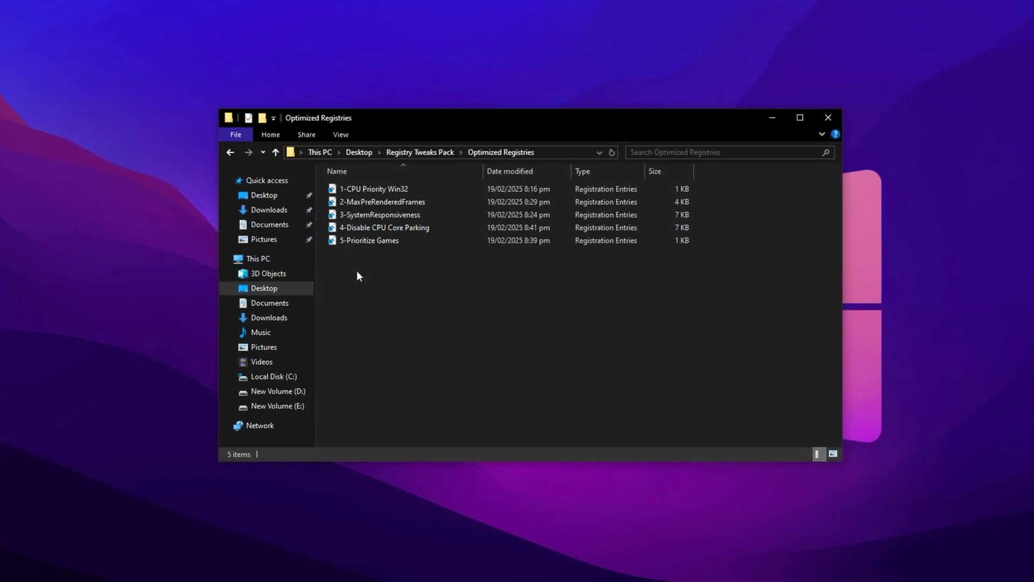
key("BackSpace")
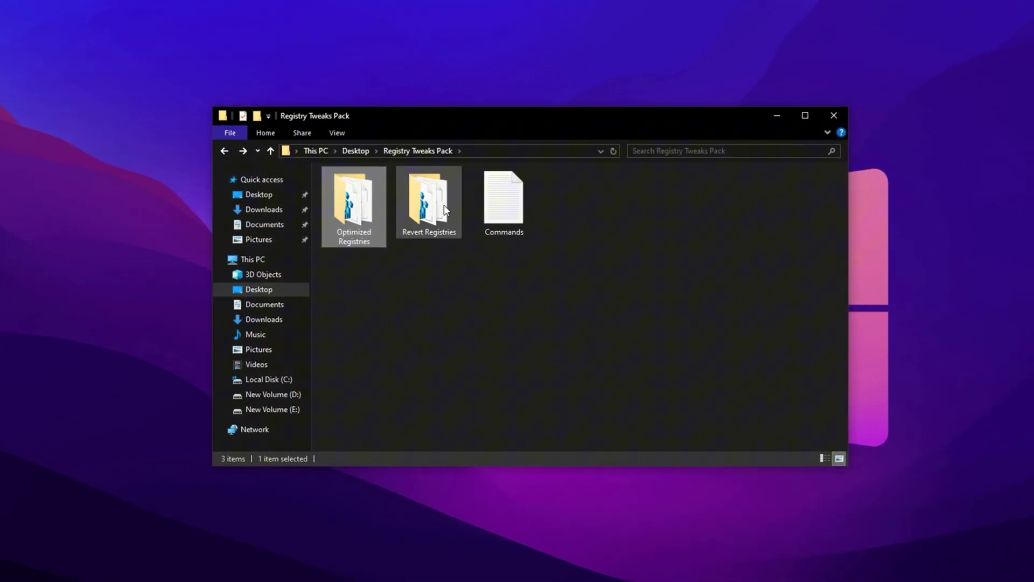
left_click(443, 206)
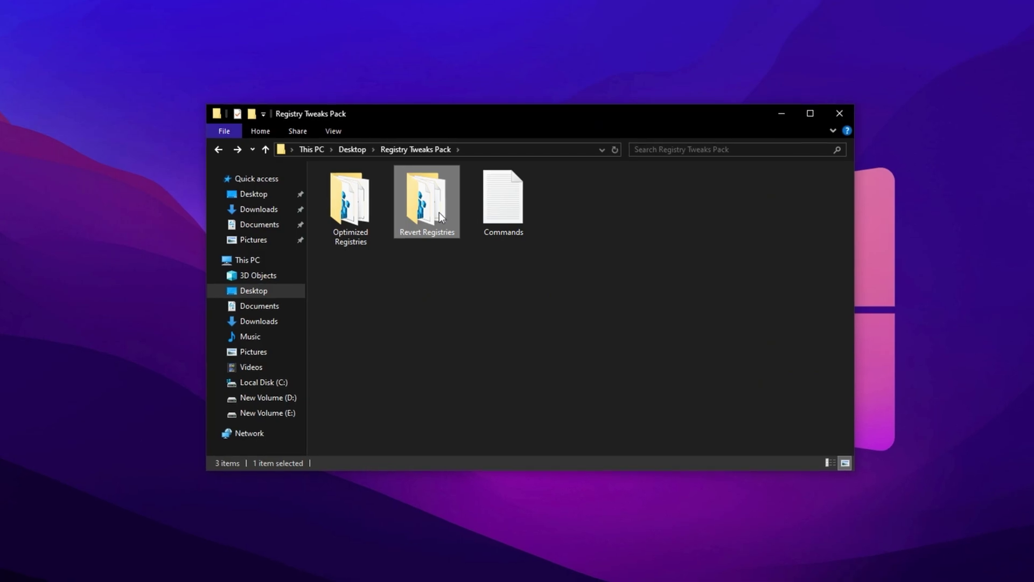
double_click(438, 212)
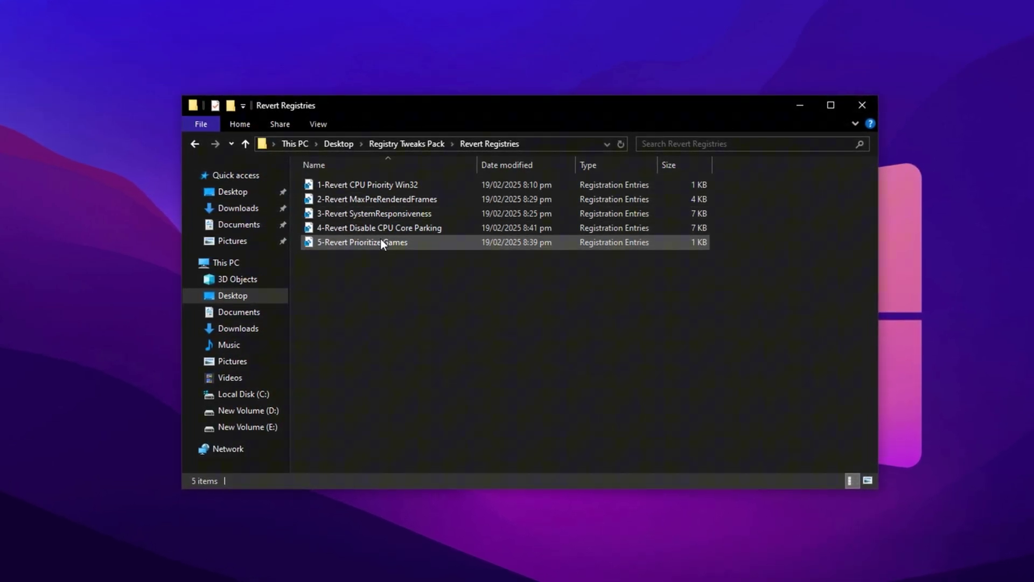
key("alt+Left")
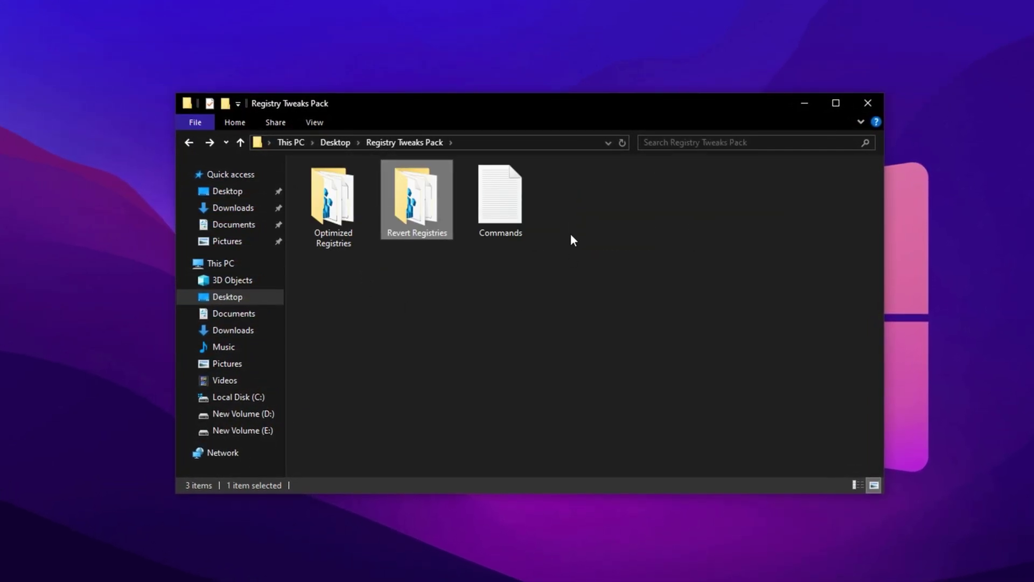
- Read the Commands note listing the five registry paths in Notepad, then close it
double_click(510, 216)
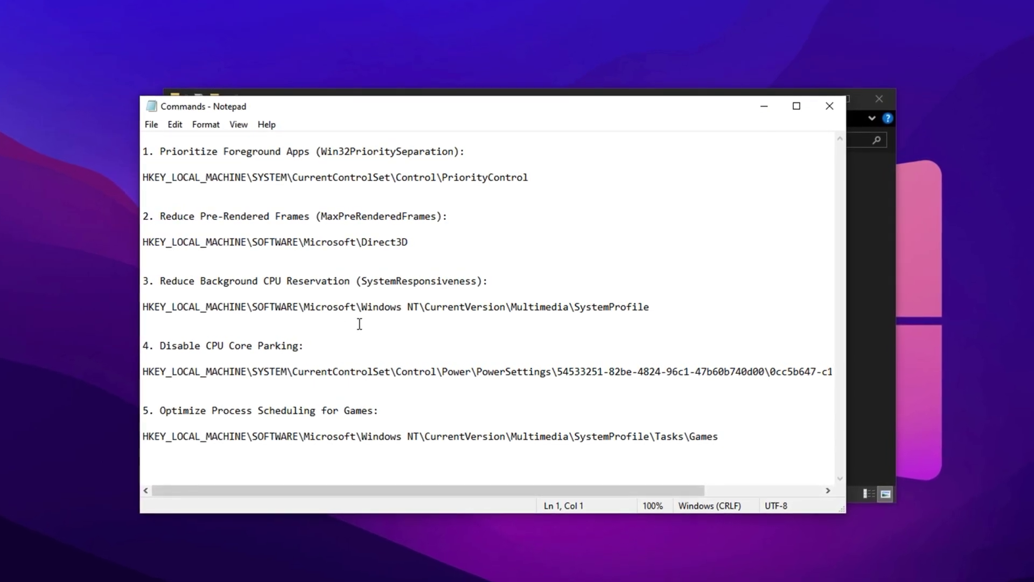
scroll(360, 329, "right", 2)
scroll(365, 334, "left", 2)
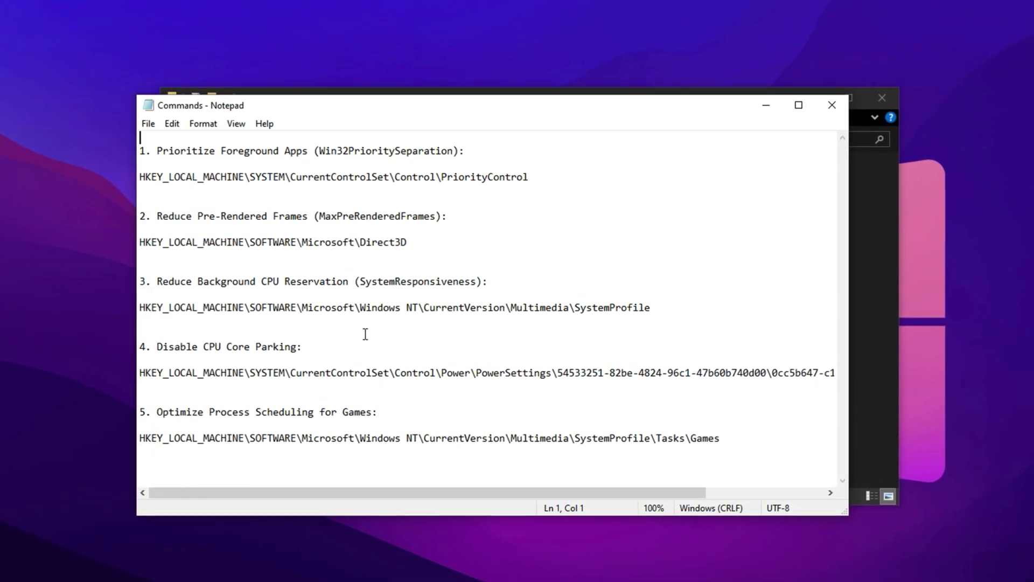
left_click(840, 112)
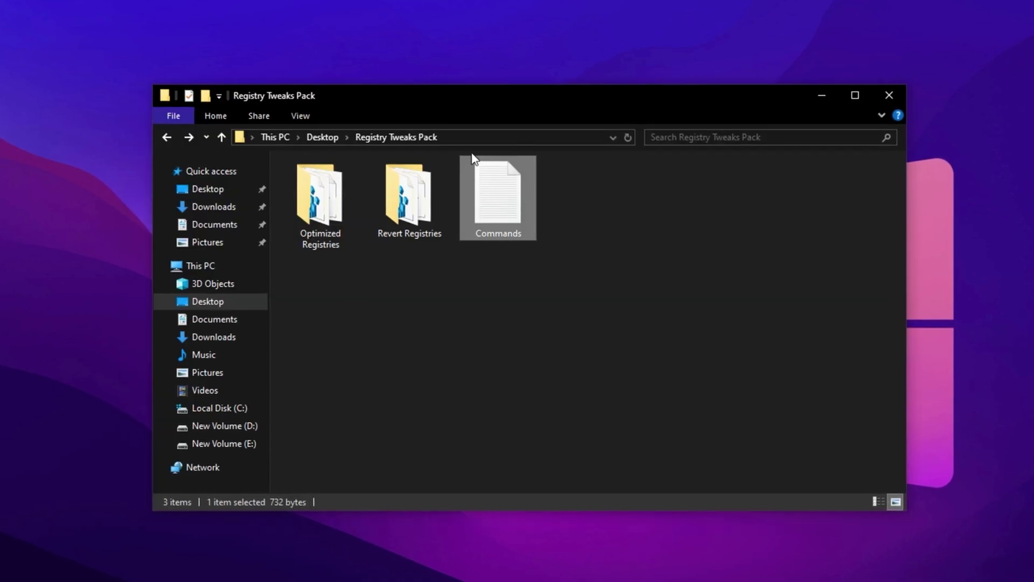
left_click(398, 315)
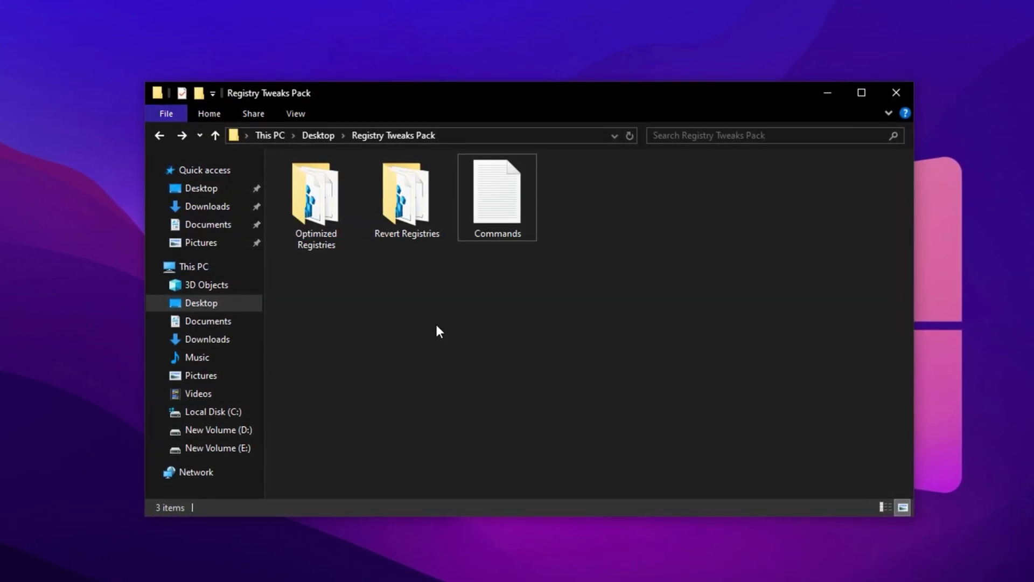
- Close the folder window and launch Registry Editor as administrator from a 'reg' search
left_click(906, 96)
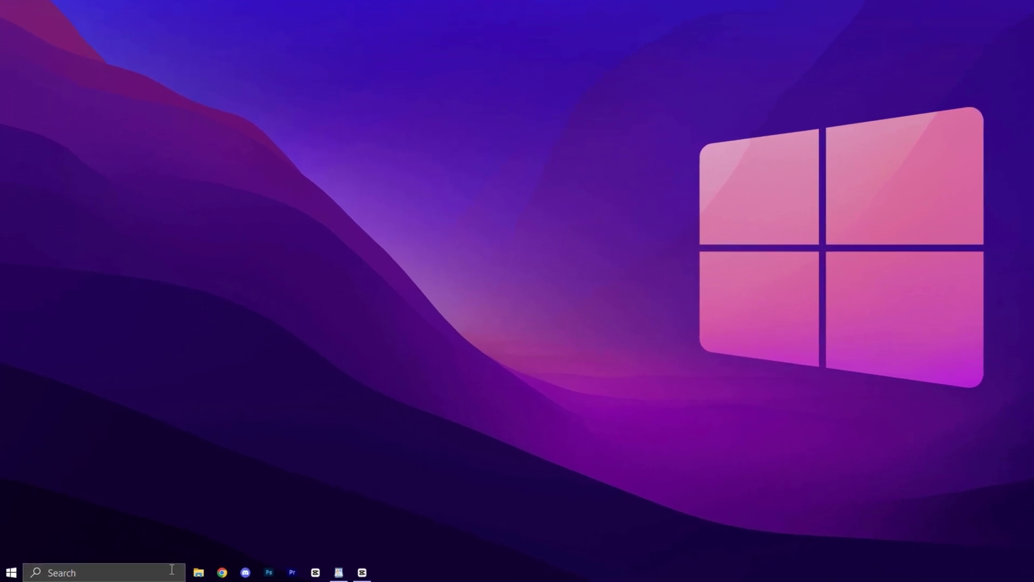
key("super+s")
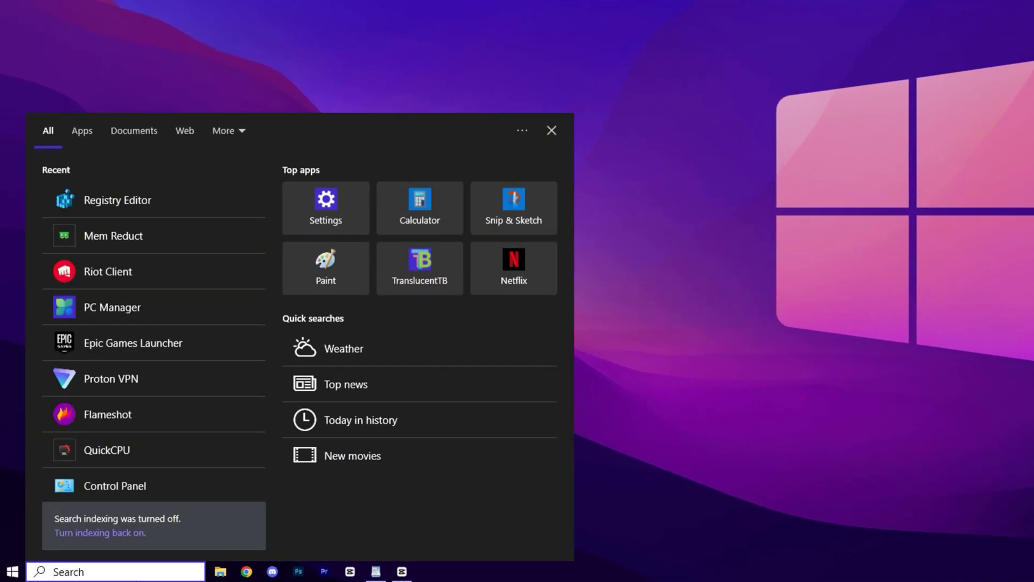
type("reg")
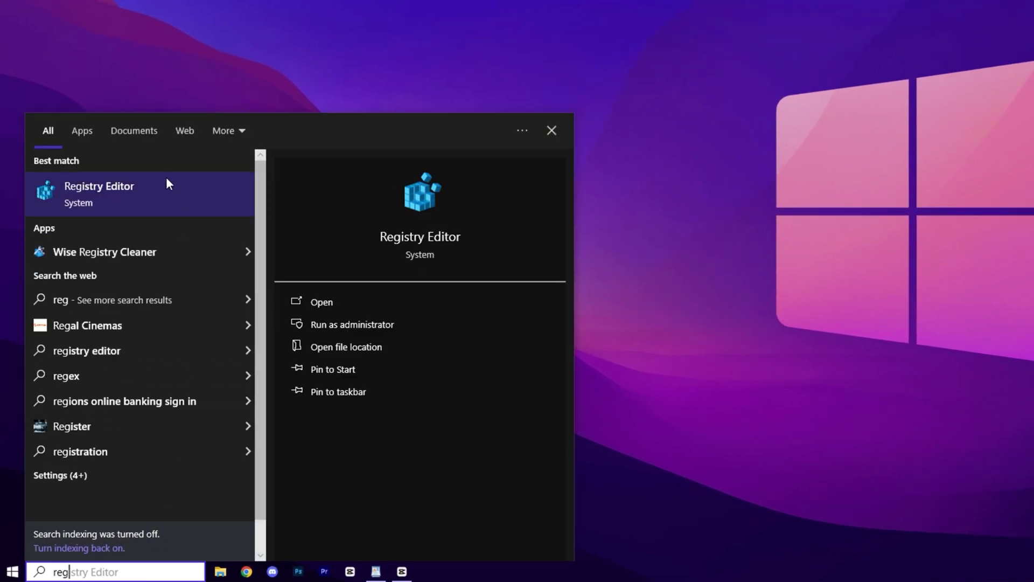
right_click(166, 178)
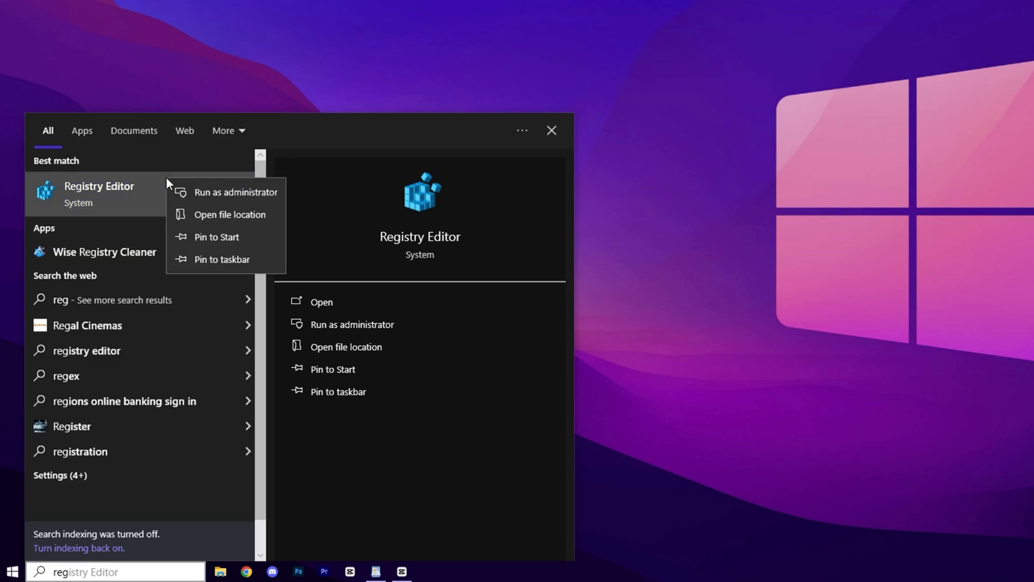
left_click(210, 197)
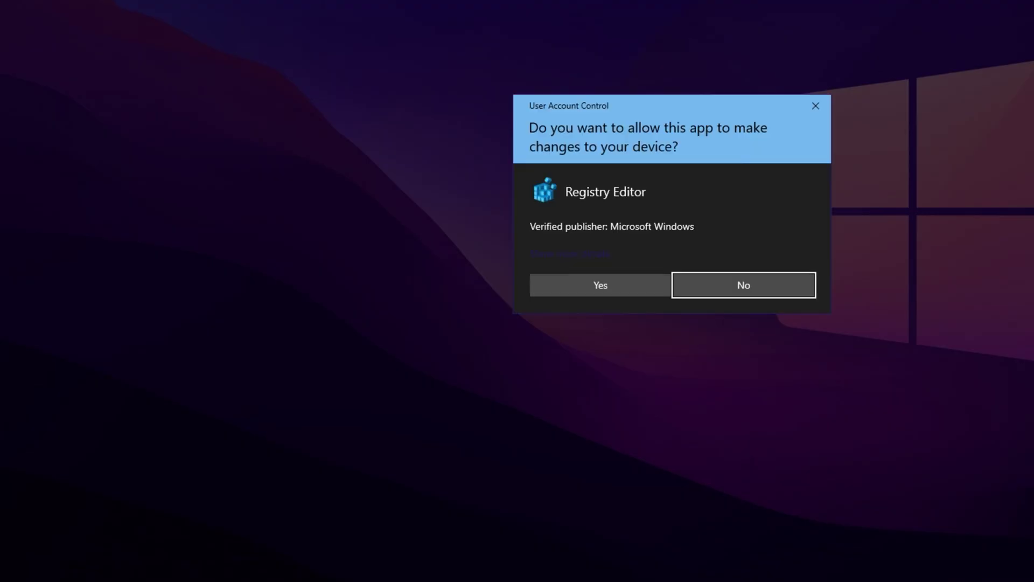
left_click(600, 285)
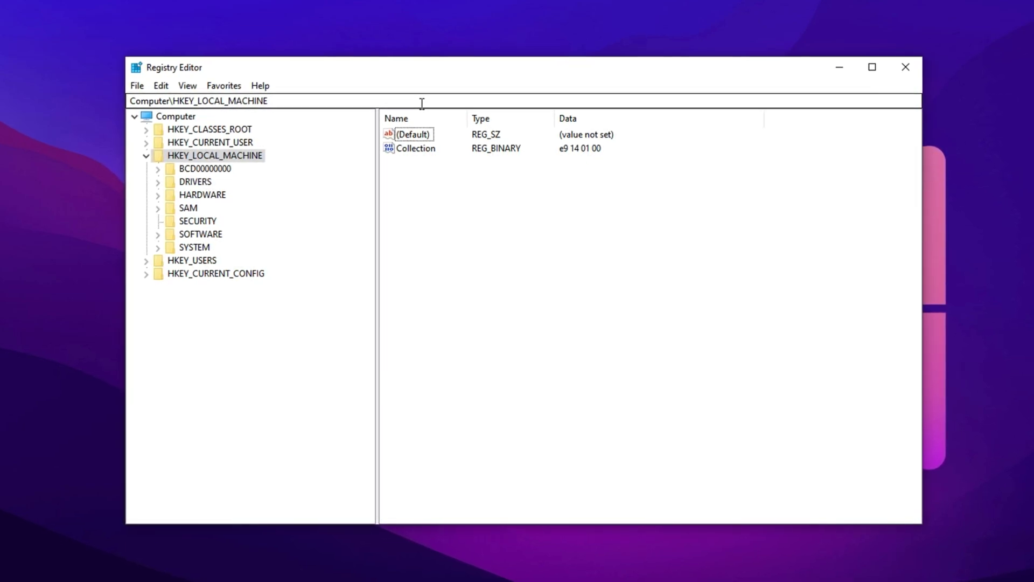
- Go to the PriorityControl key and confirm Win32PrioritySeparation stays at hex 26 (38)
left_click_drag(362, 101, 111, 99)
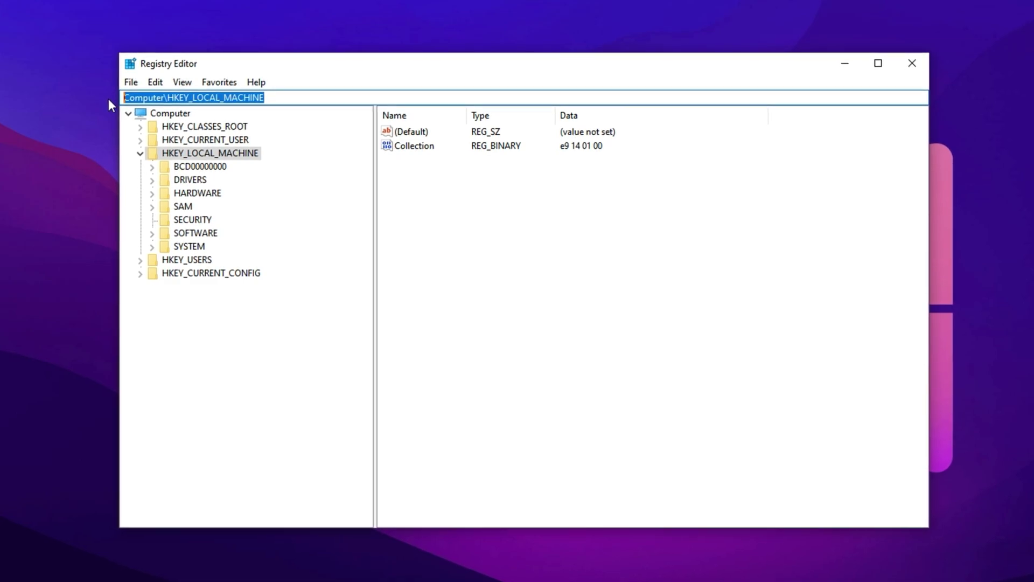
type("HKEY_LOCAL_MACHINE\\SYSTEM\\CurrentControlSet\\Control\\PriorityControl")
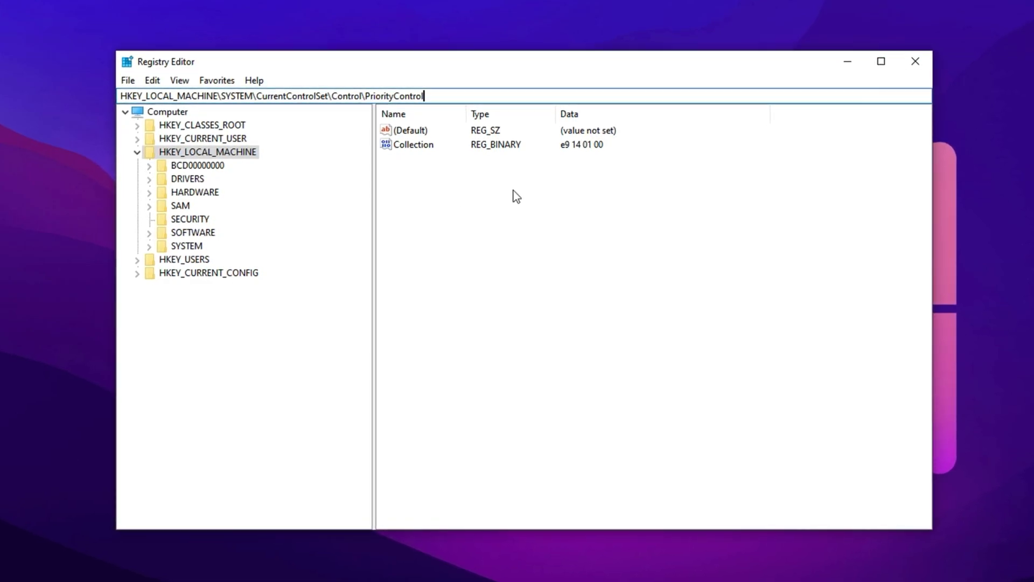
key("Return")
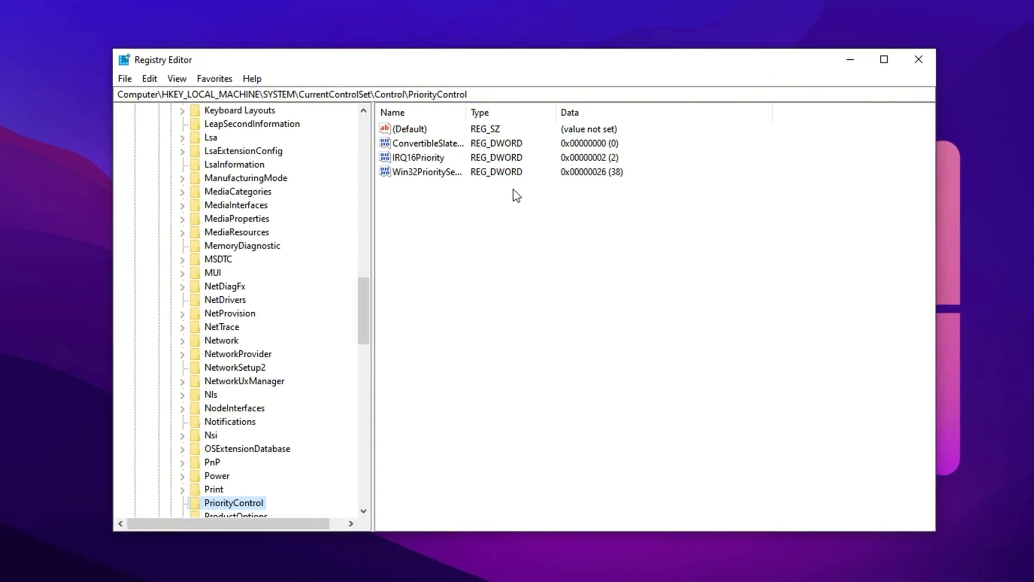
left_click(418, 209)
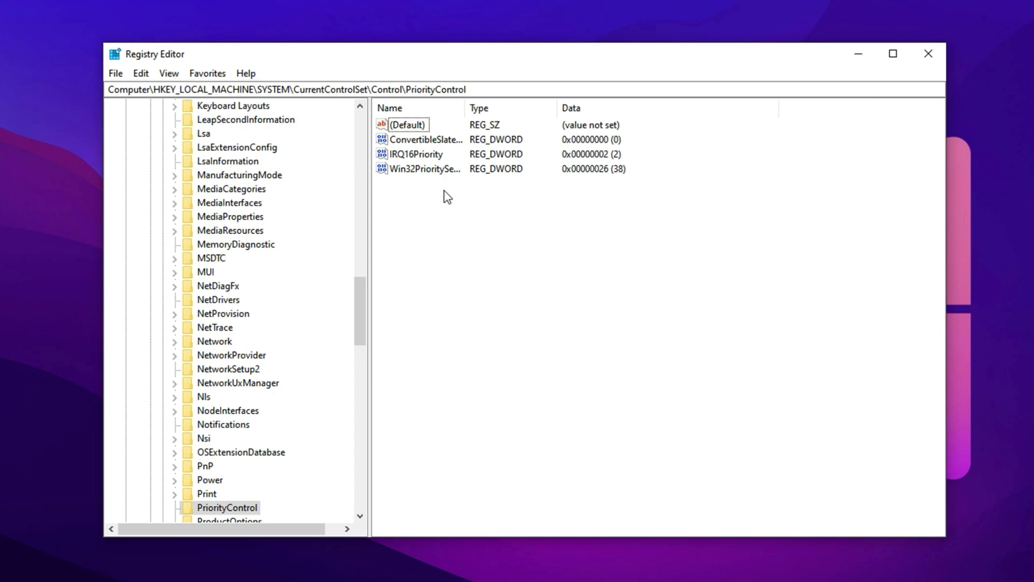
left_click(401, 169)
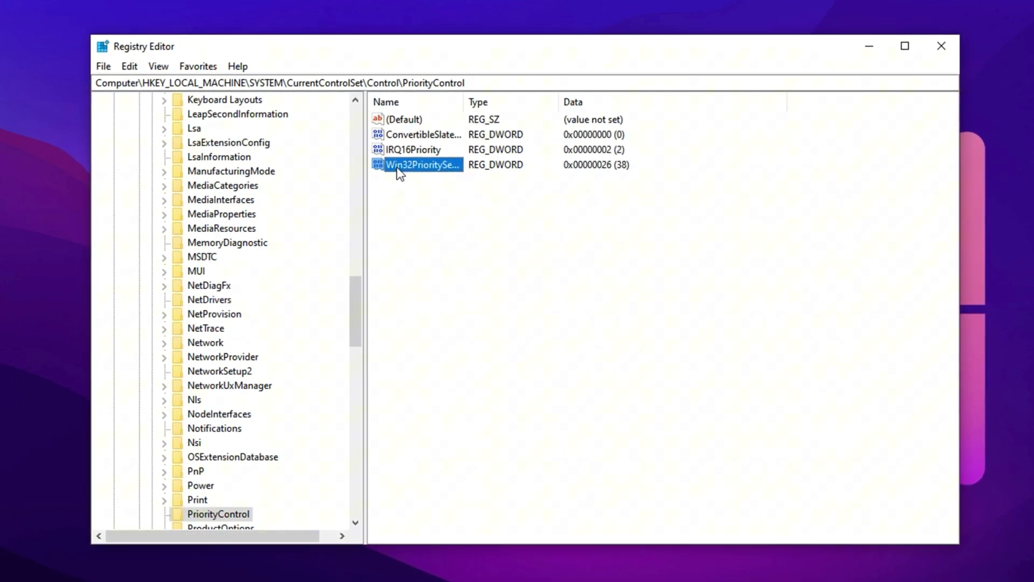
double_click(401, 168)
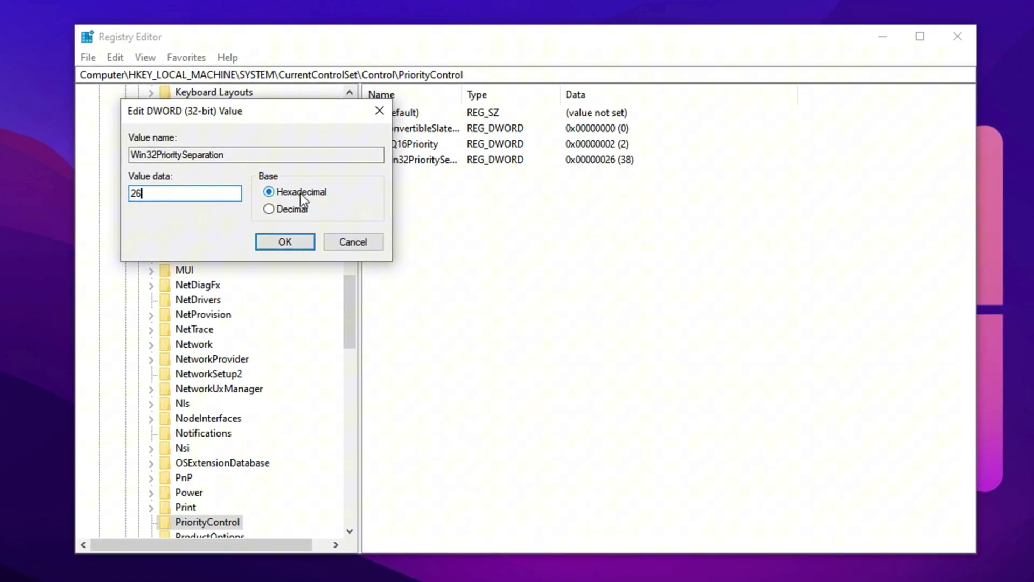
left_click(284, 248)
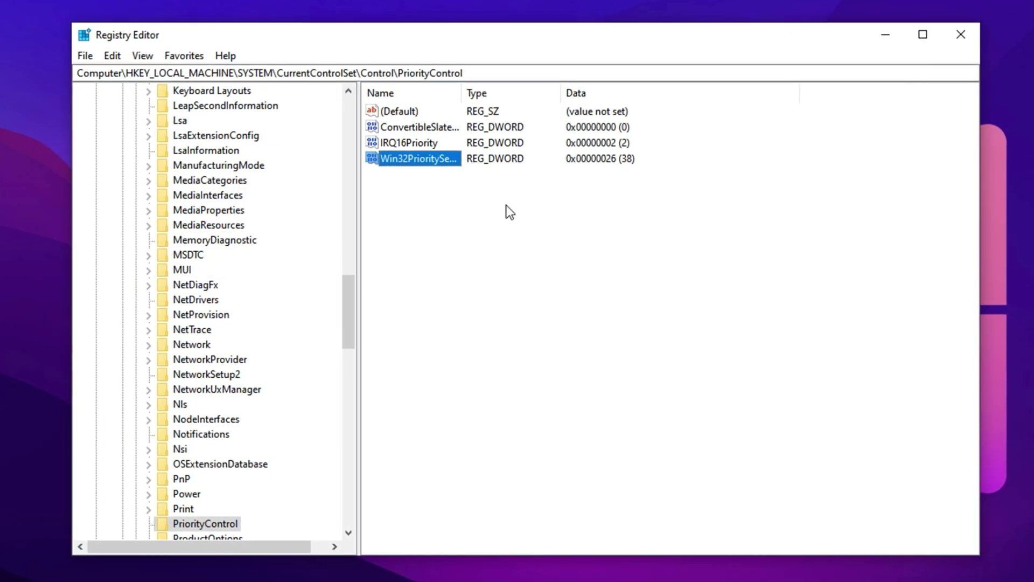
left_click(458, 208)
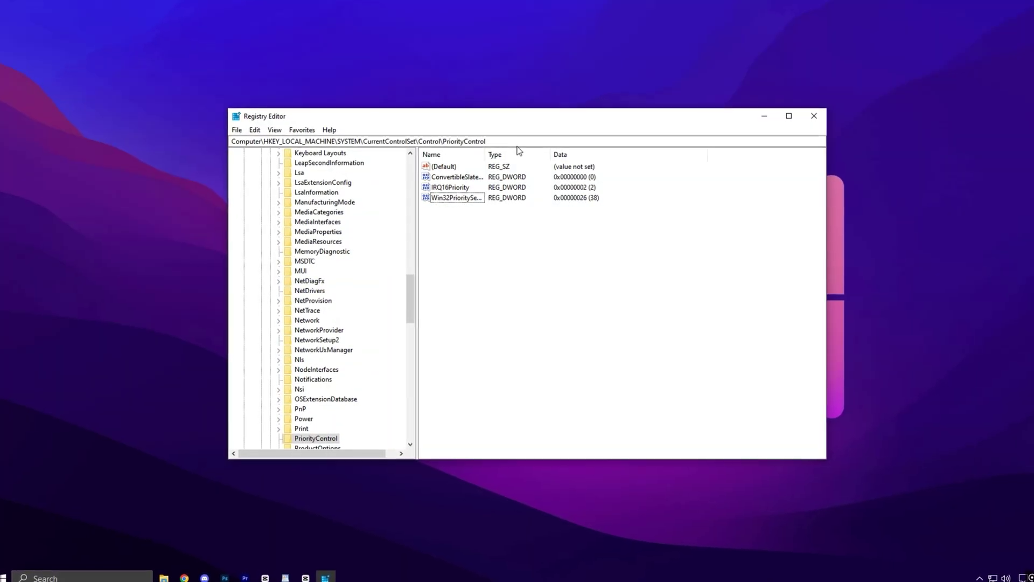
- Go to the WOW6432Node Microsoft Direct3D key and check the New value menu without adding anything
left_click(517, 142)
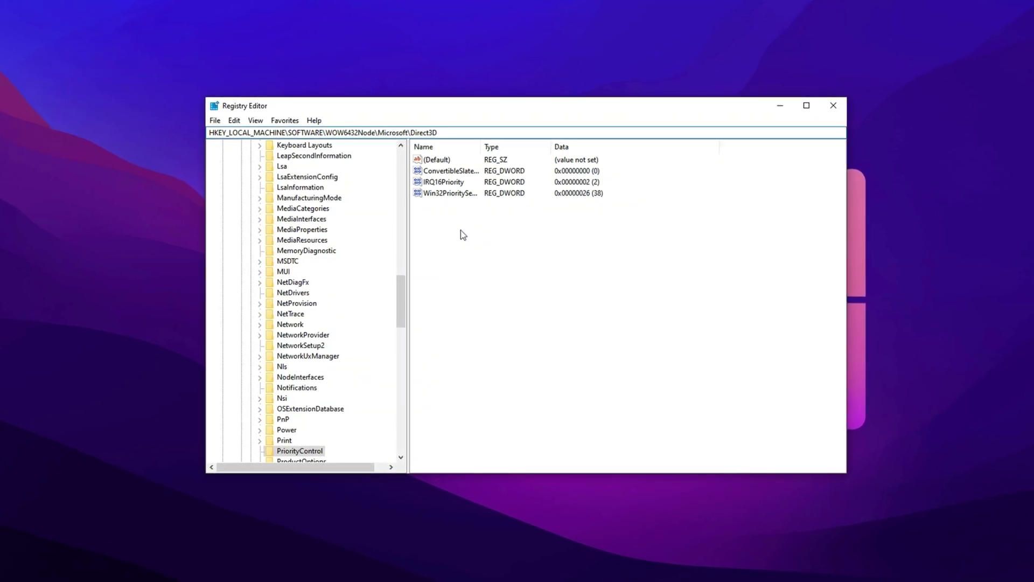
key("Return")
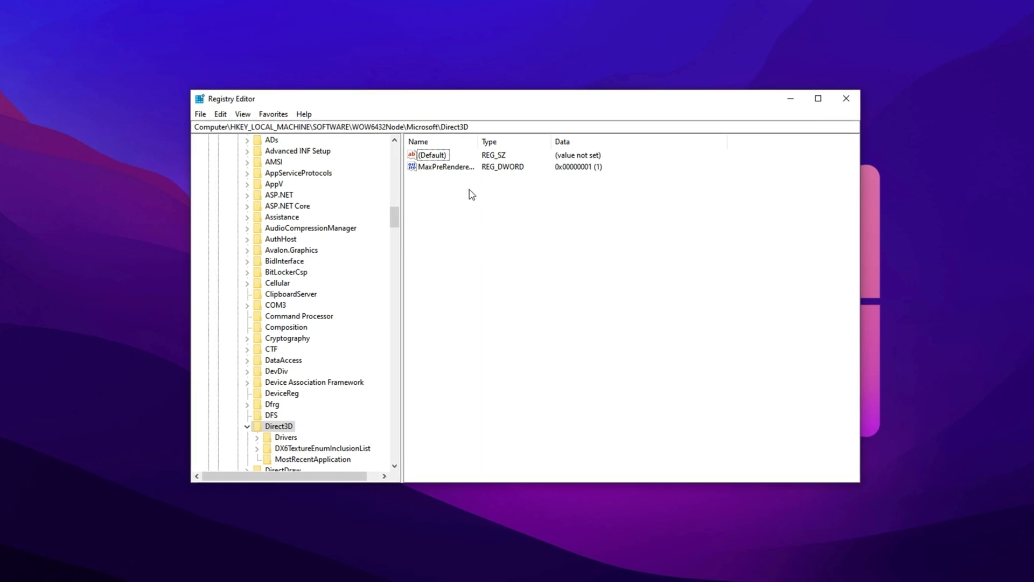
left_click(453, 166)
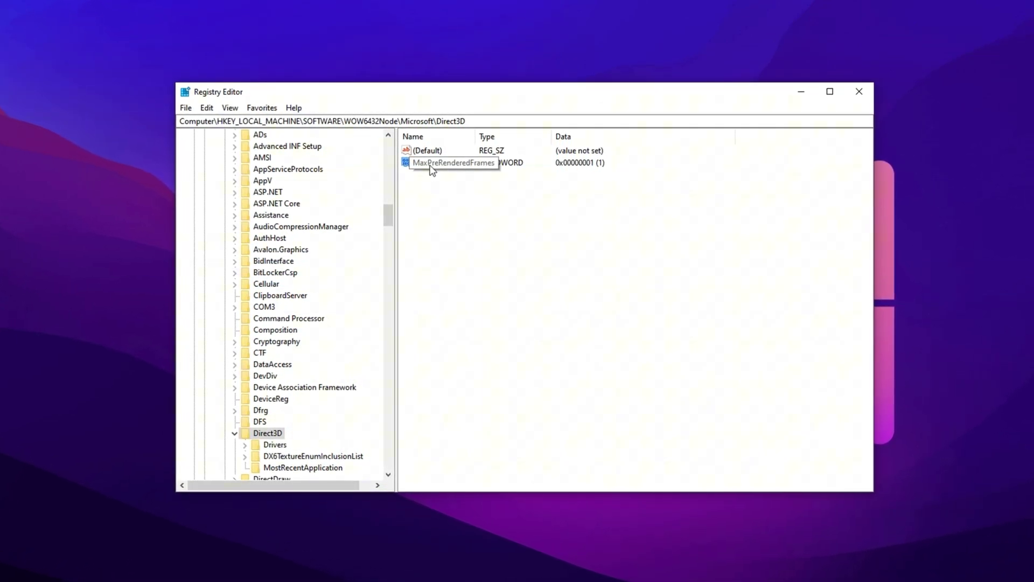
right_click(451, 210)
mouse_move(467, 207)
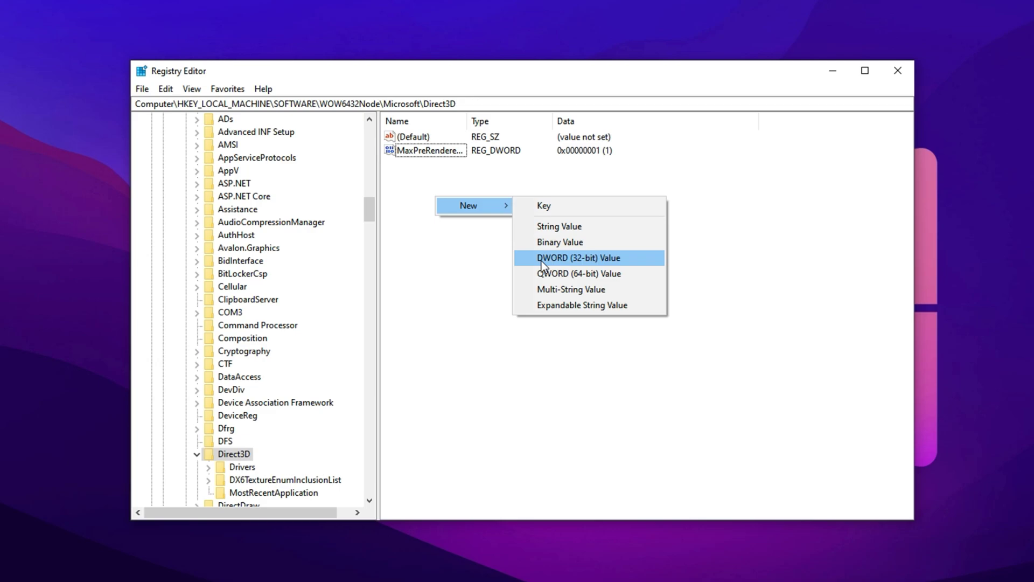
left_click(462, 237)
- Confirm MaxPreRenderedFrames keeps its value of 1
left_click(428, 150)
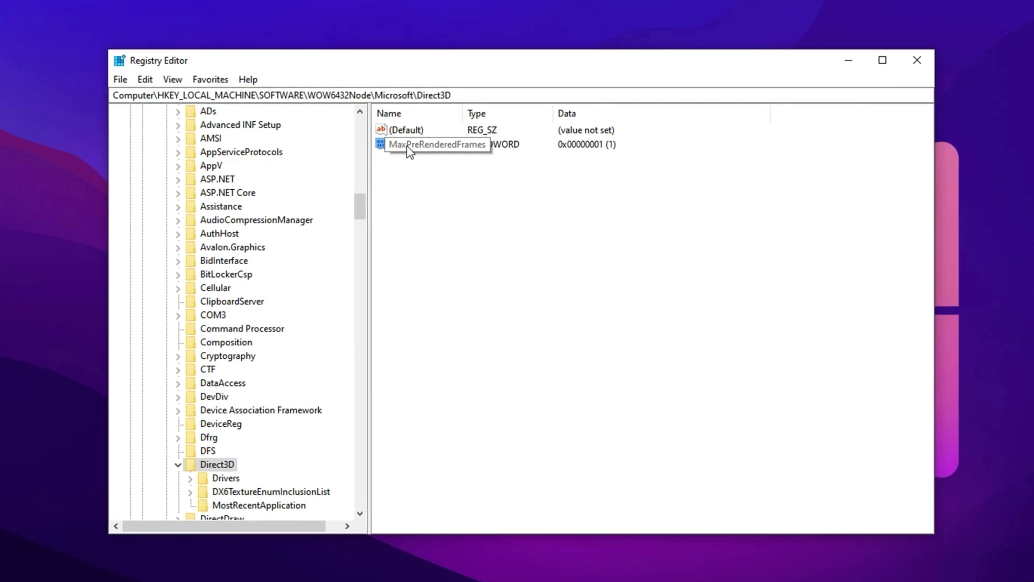
double_click(407, 147)
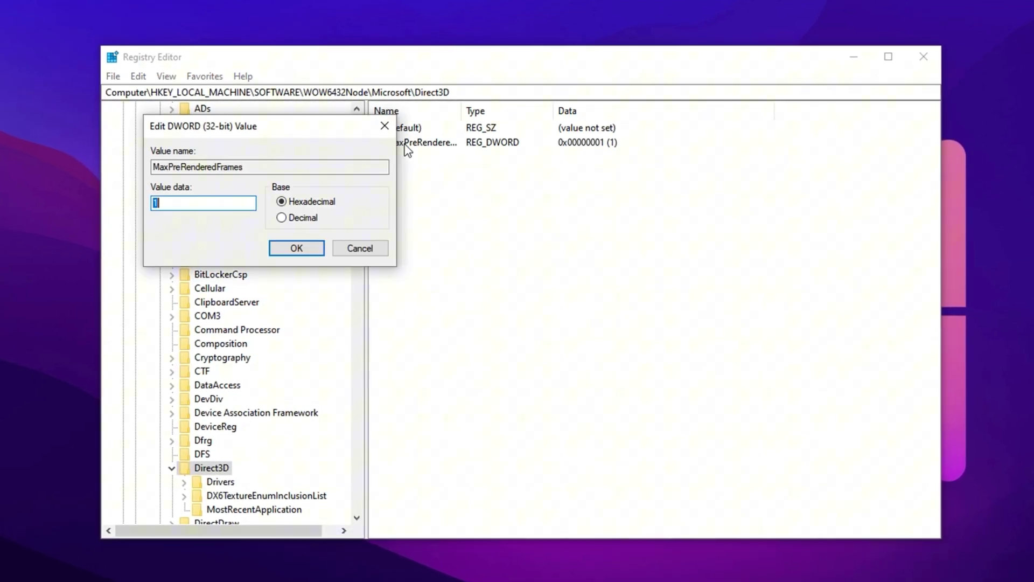
left_click(184, 203)
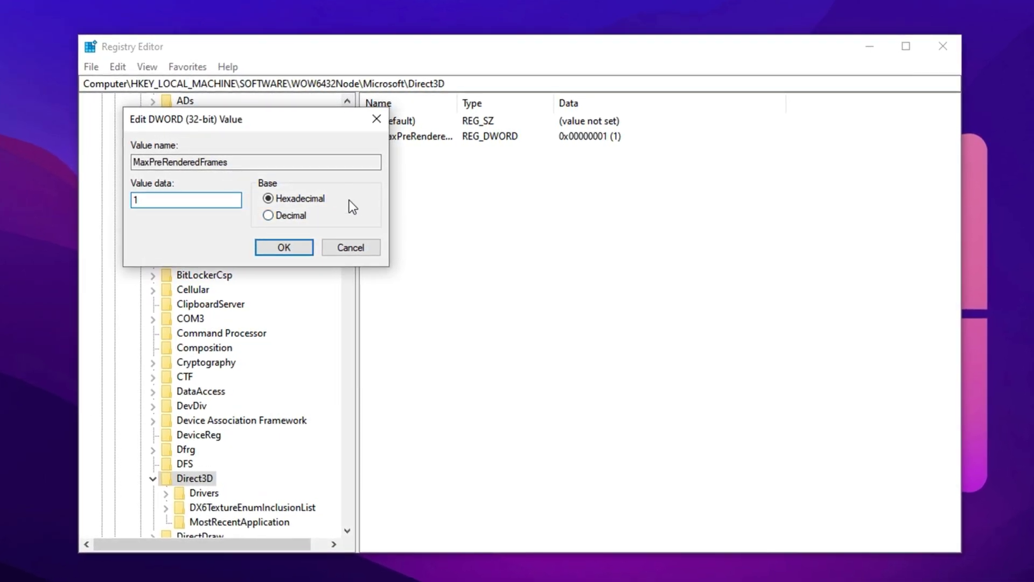
left_click(295, 246)
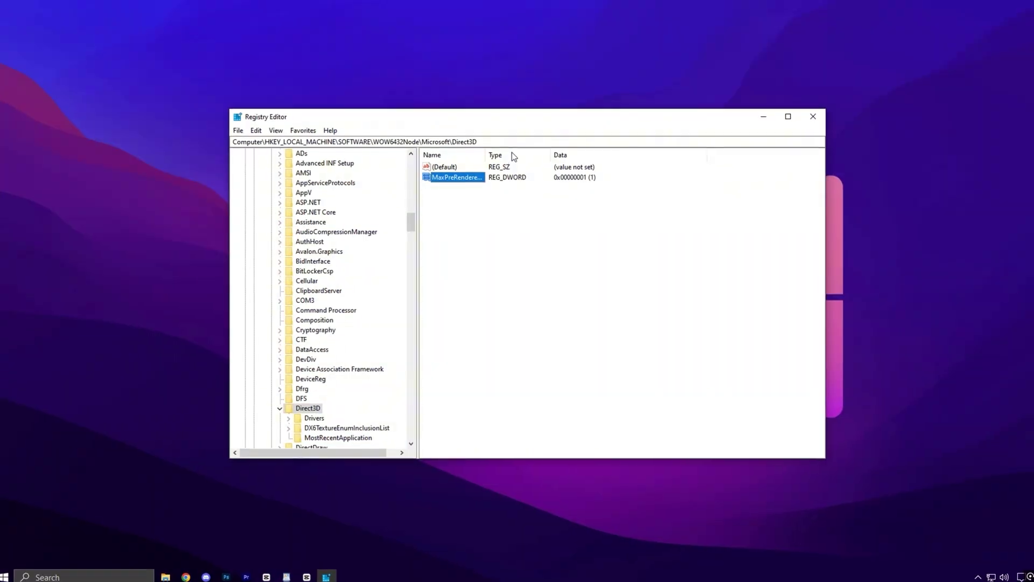
- Go to Multimedia\SystemProfile and change SystemResponsiveness from 0 to decimal 10
left_click(482, 136)
double_click(478, 130)
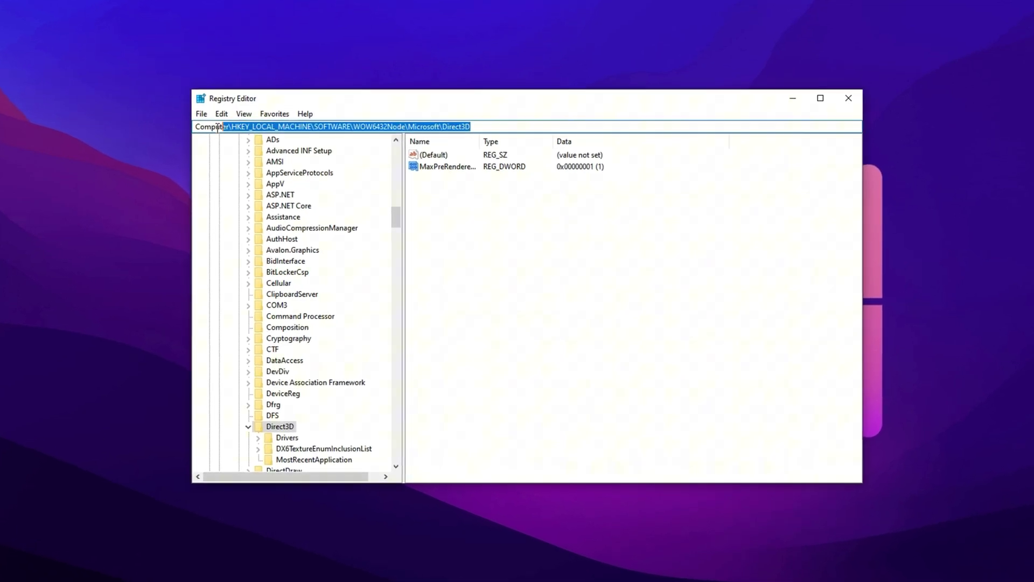
type("HKEY_LOCAL_MACHINE\\SOFTWARE\\Microsoft\\Windows NT\\CurrentVersion\\Multimedia\\SystemProfile")
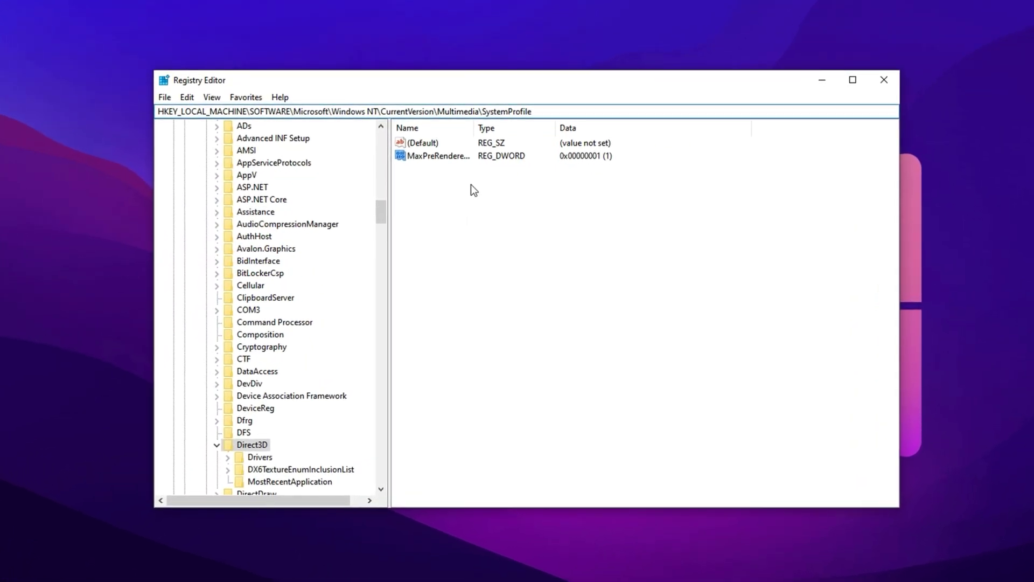
key("Return")
left_click(458, 225)
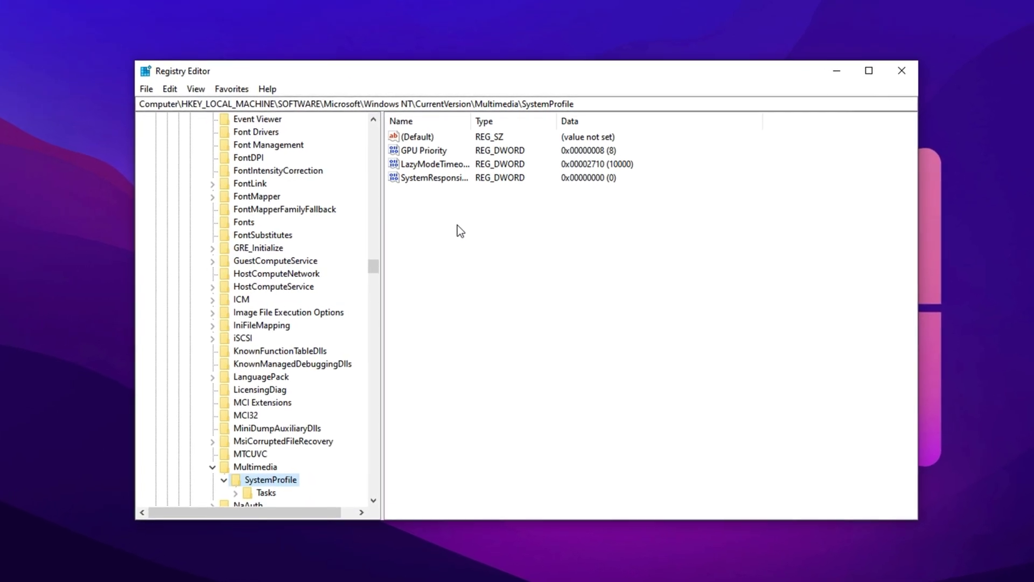
left_click(426, 176)
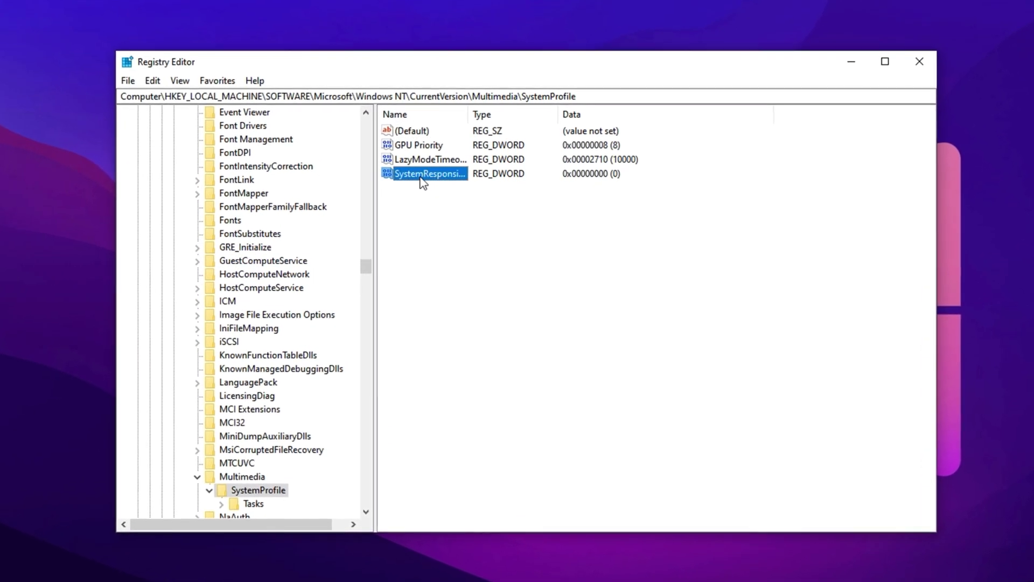
double_click(426, 176)
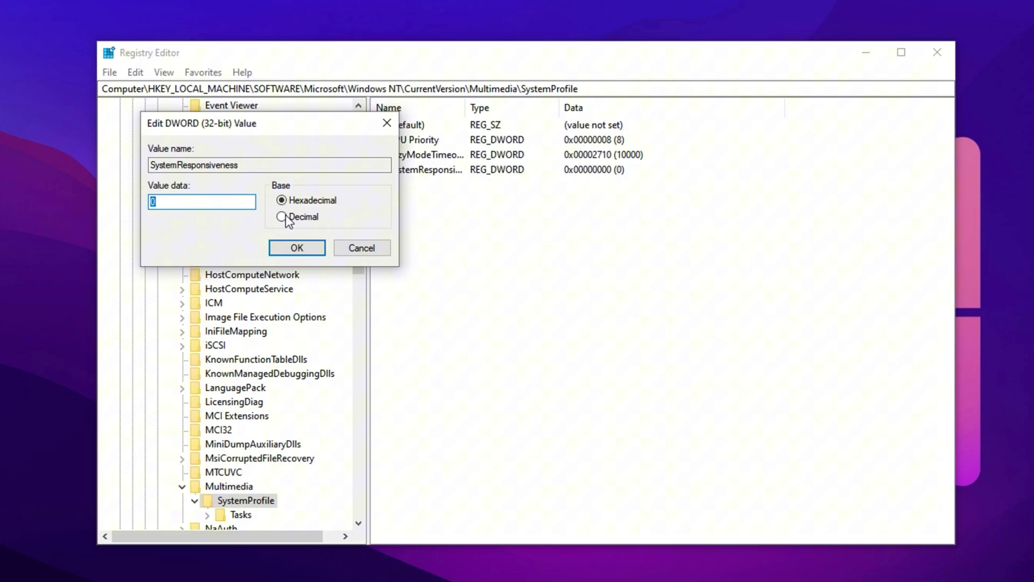
left_click(283, 217)
double_click(156, 200)
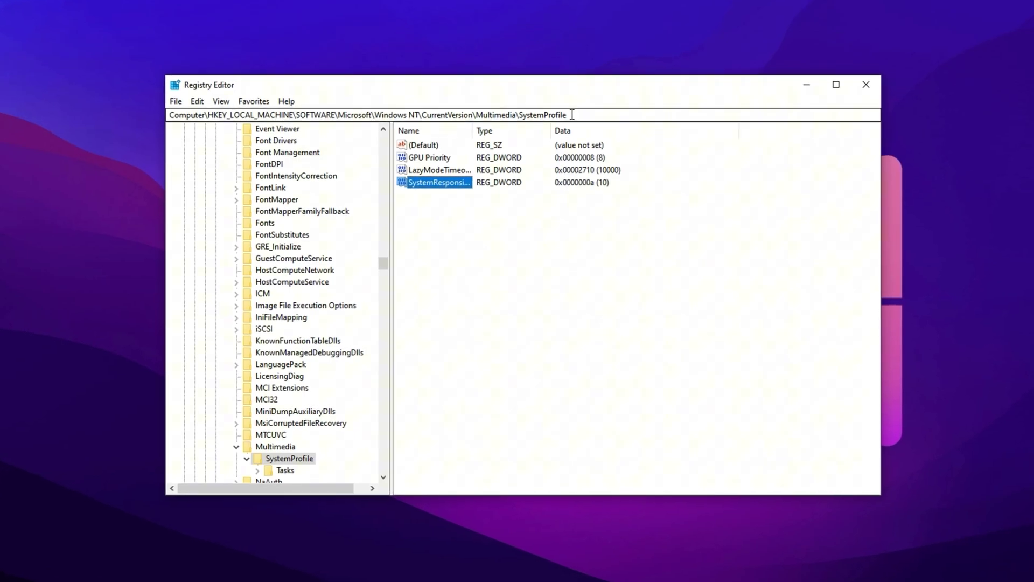
- Go to PowerSettings key 0cc5b647-c1df-4637-891a-dec35c318583 and check that Attributes reads 0
left_click_drag(572, 112, 157, 112)
key("ctrl+v")
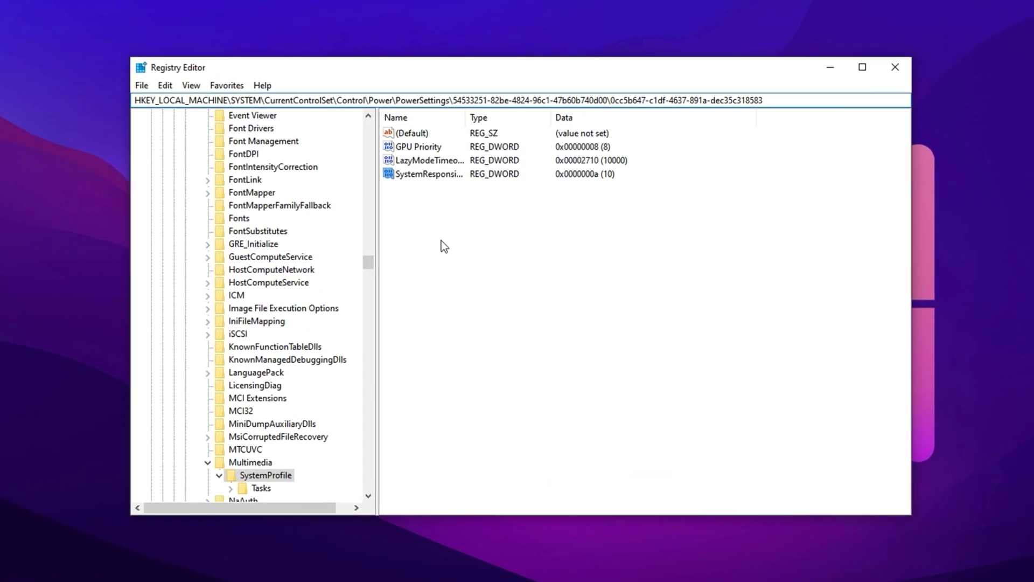
key("Return")
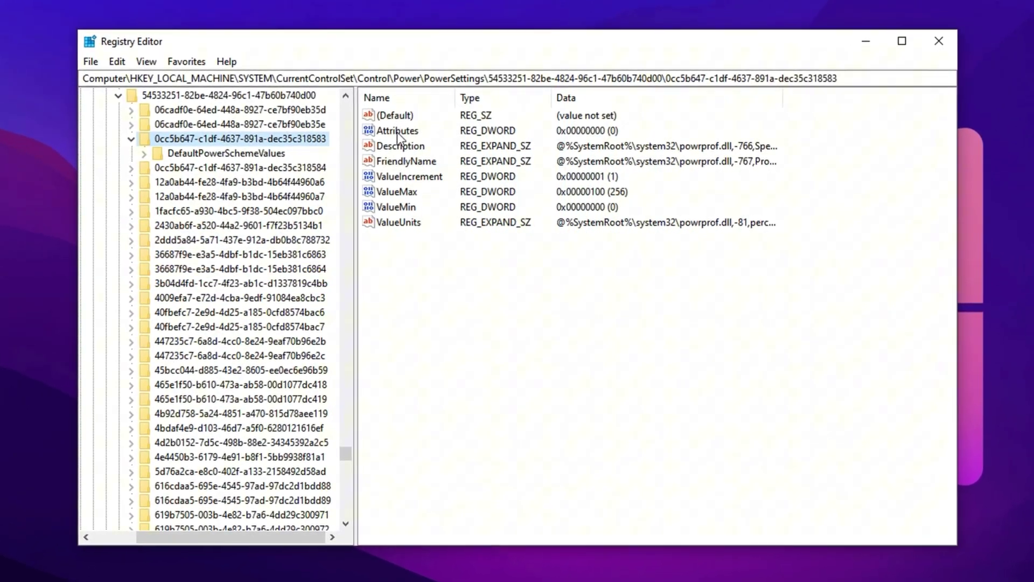
left_click(401, 135)
double_click(396, 130)
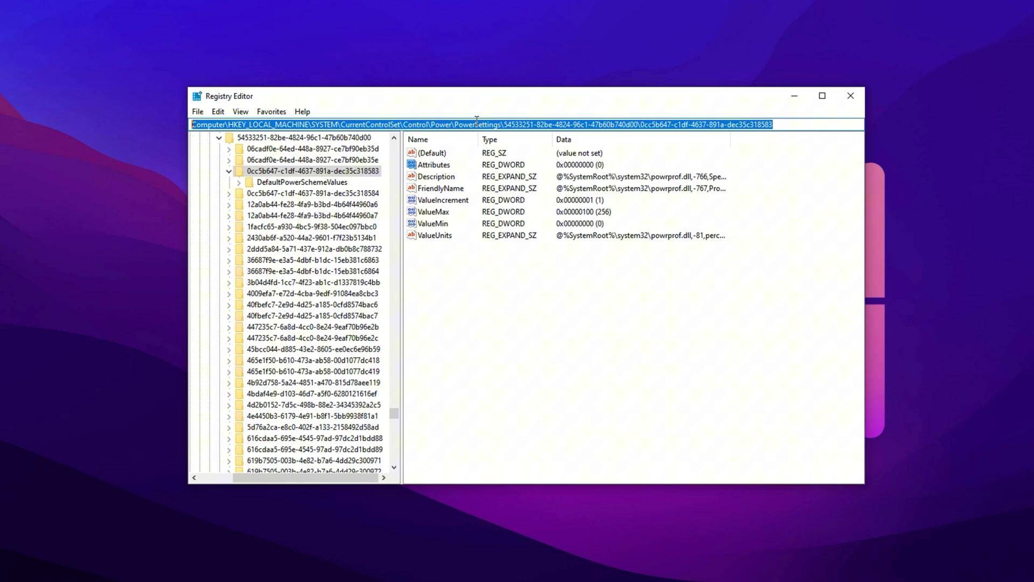
- Go to the Multimedia Tasks Games key and confirm Affinity f (15) and Background Only False
type("HKEY_LOCAL_MACHINE\\SOFTWARE\\Microsoft\\Windows NT\\CurrentVersion\\Multimedia\\SystemProfile\\Tasks\\Games")
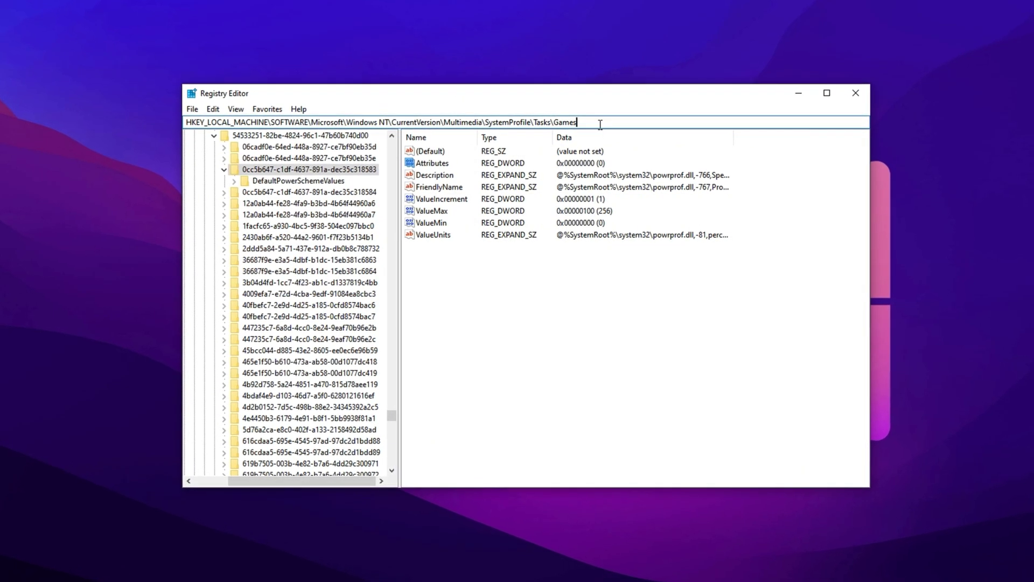
key("Return")
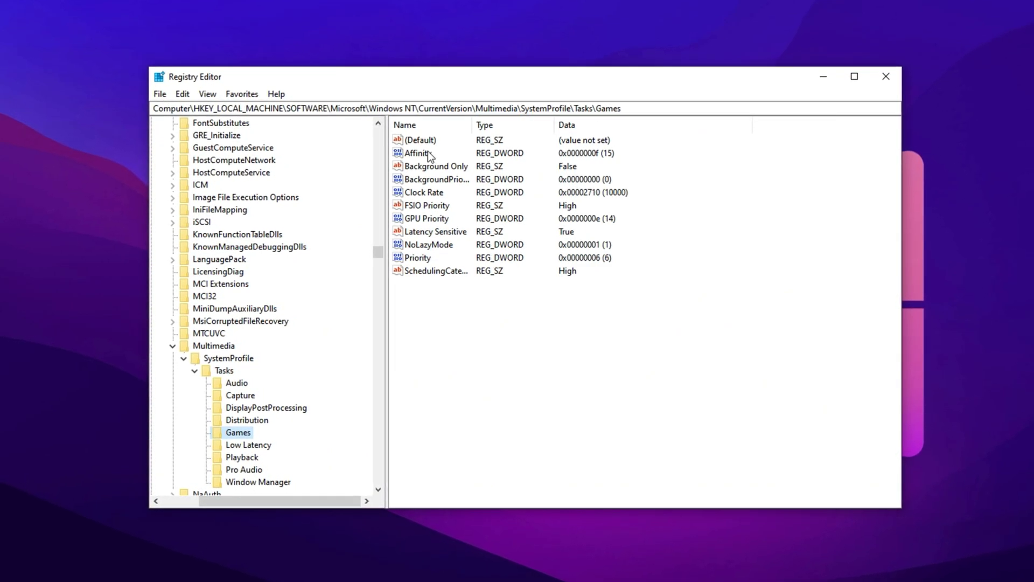
right_click(425, 300)
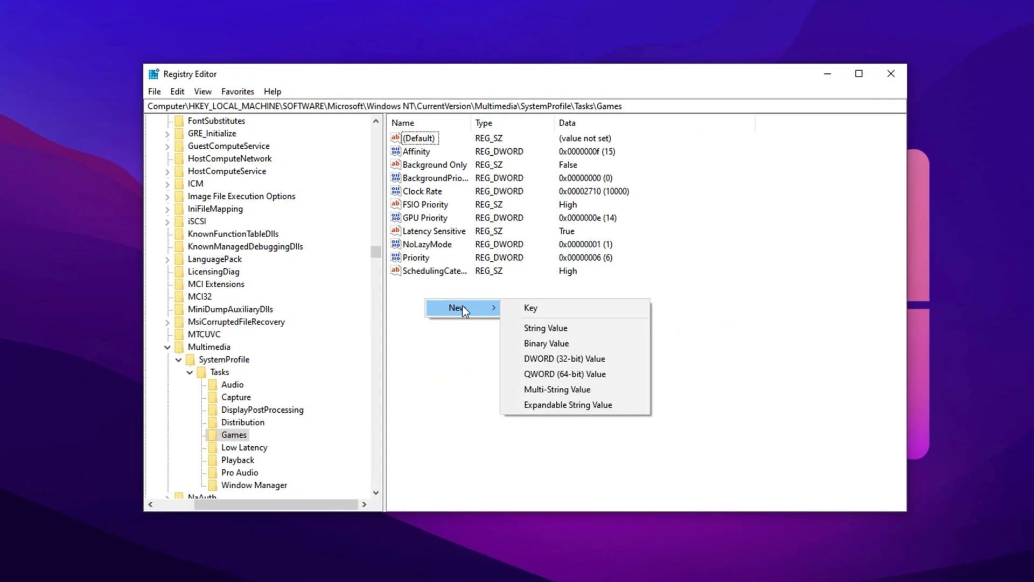
left_click(446, 364)
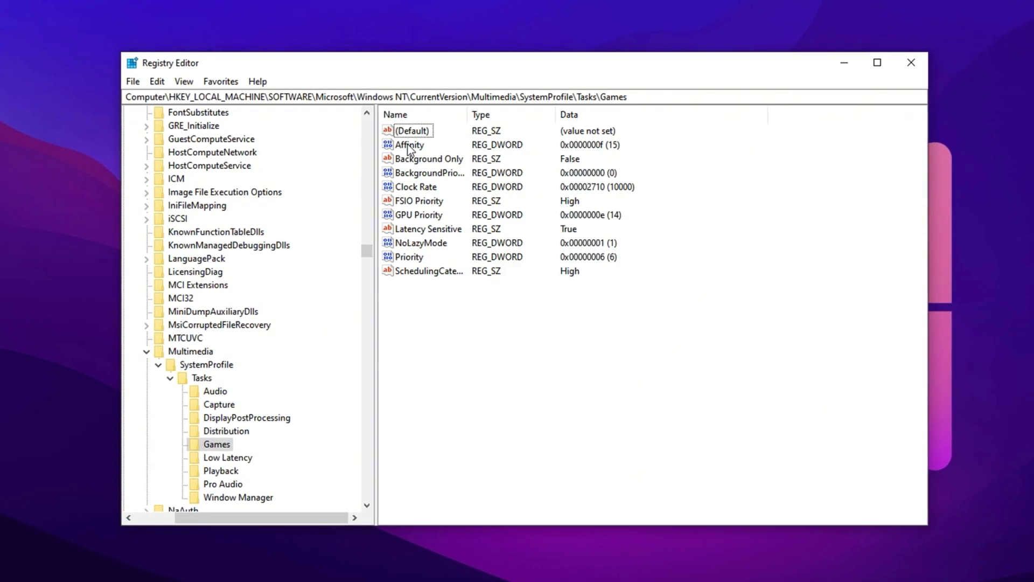
double_click(406, 143)
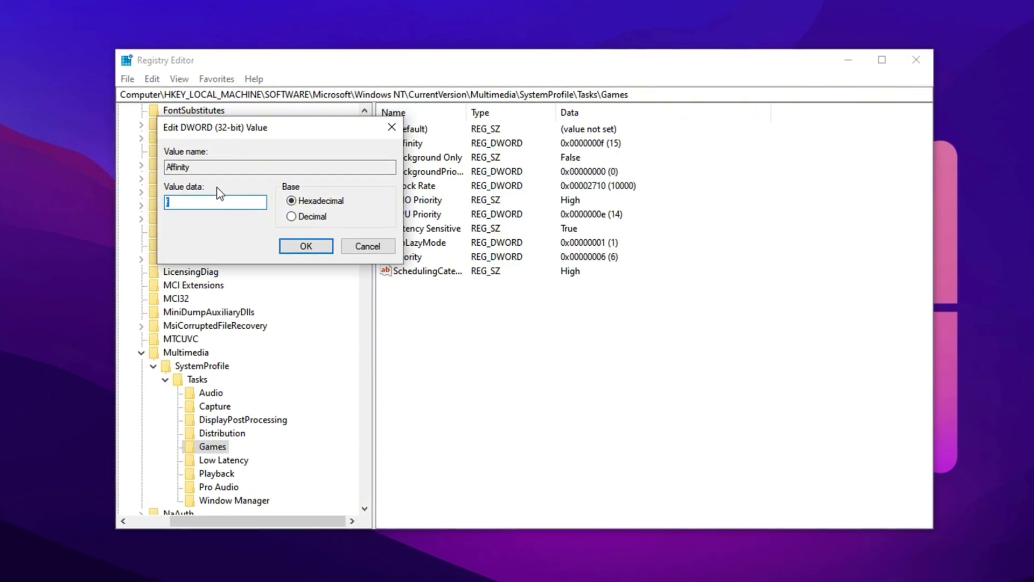
left_click(305, 245)
double_click(416, 158)
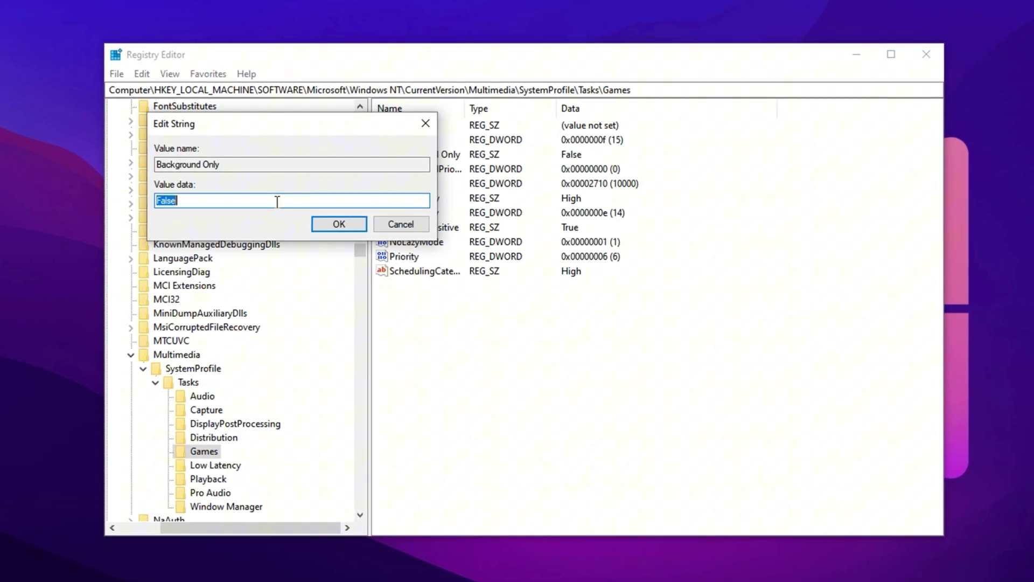
left_click(325, 221)
- Confirm GPU Priority e (14), Priority 6, and High for SchedulingCategory and SFIO Priority
double_click(426, 213)
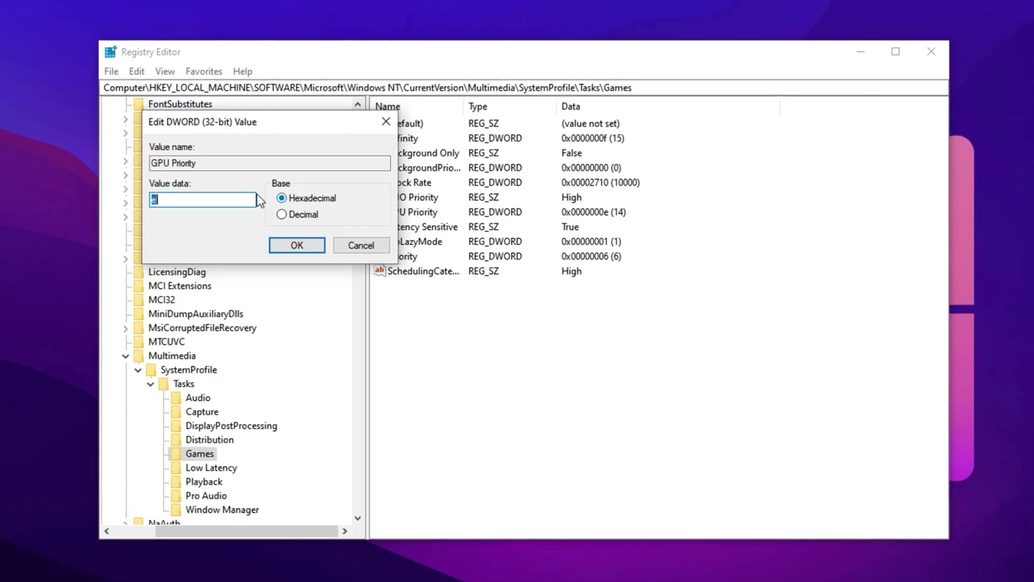
left_click(295, 245)
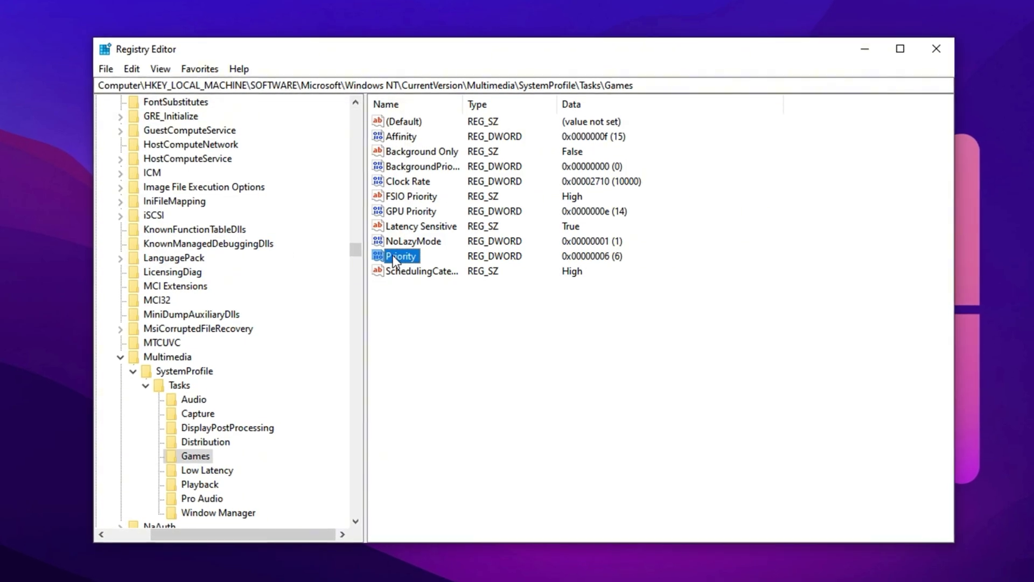
double_click(409, 255)
left_click(189, 199)
left_click(294, 246)
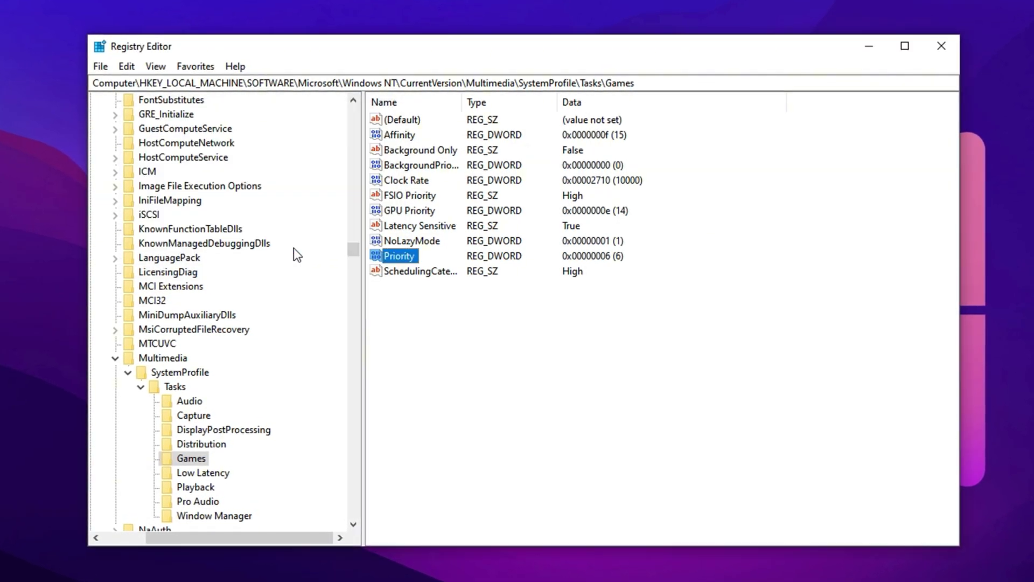
double_click(426, 272)
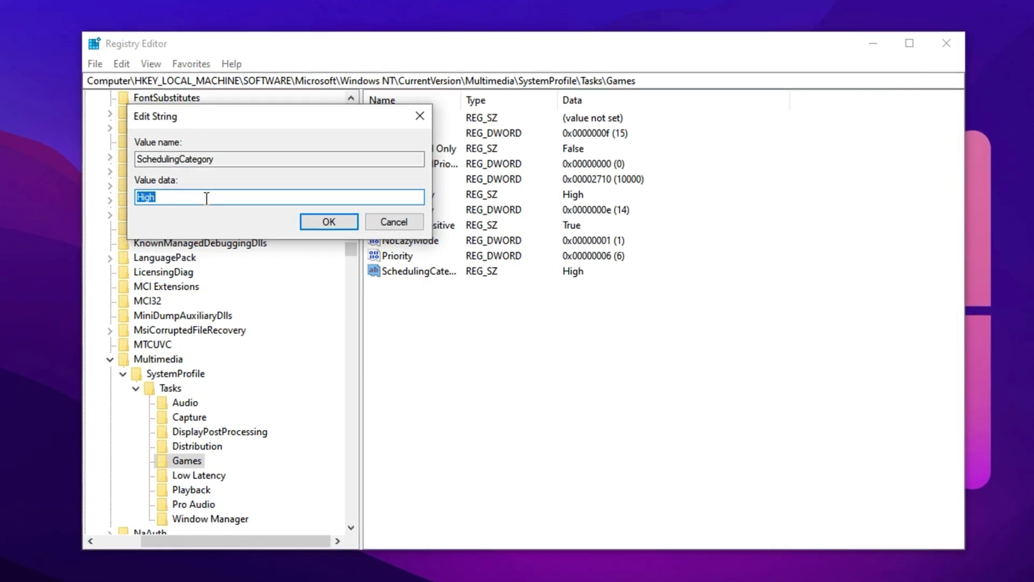
left_click(330, 222)
double_click(407, 194)
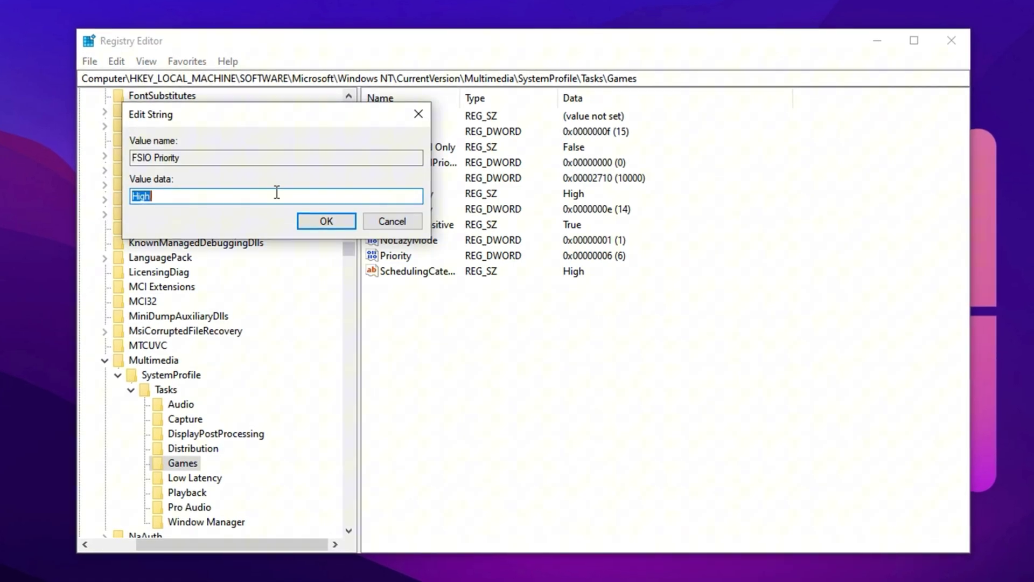
left_click(331, 222)
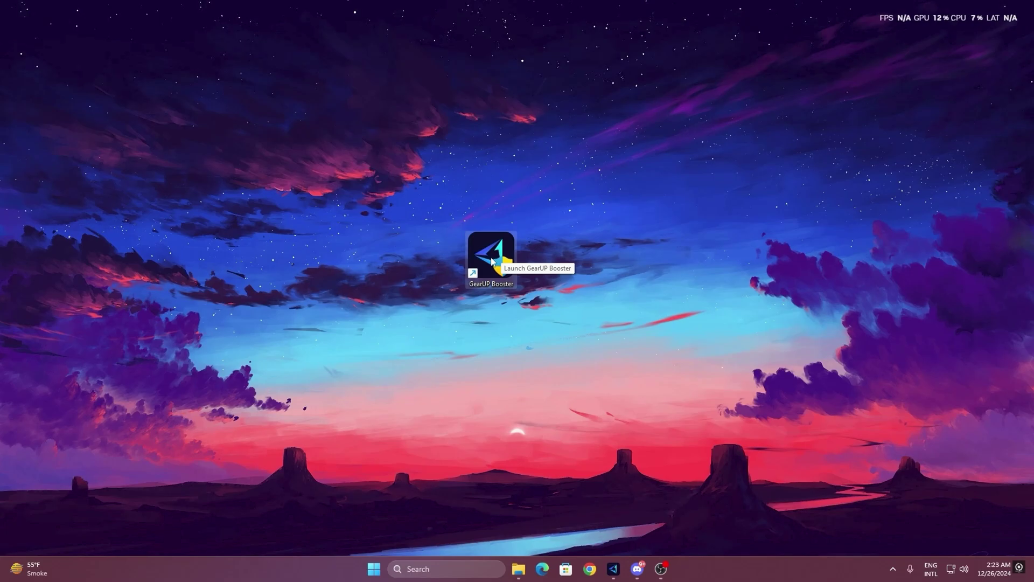
- Launch GearUP Booster, browse the Games list, and return to the Home page game cards
double_click(491, 262)
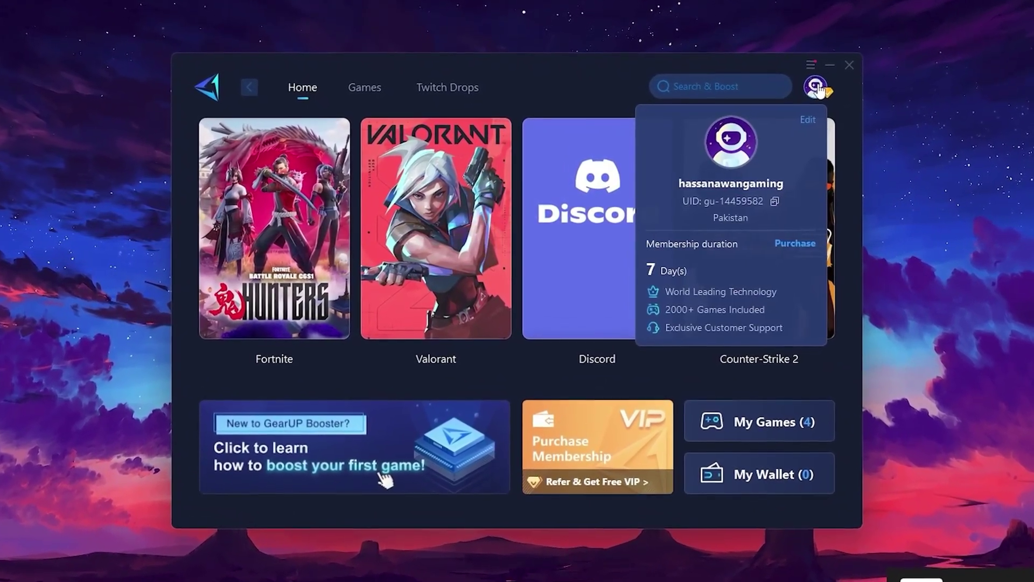
mouse_move(682, 137)
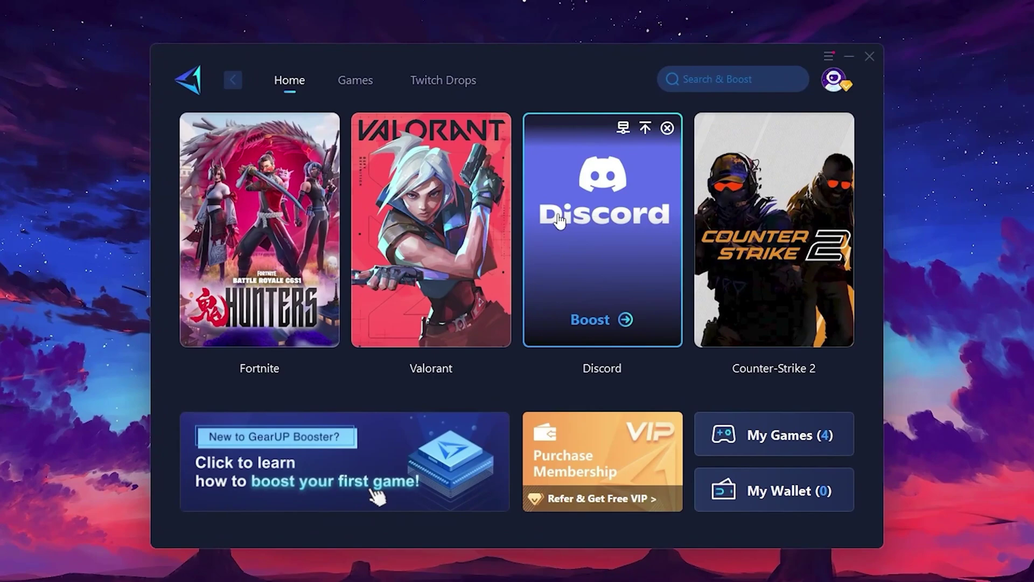
mouse_move(308, 157)
mouse_move(787, 210)
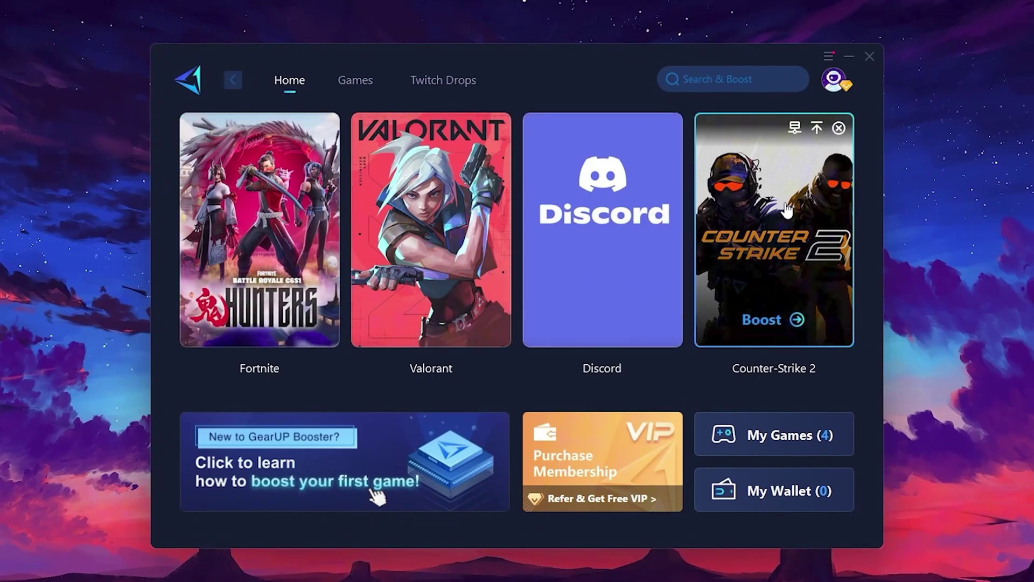
left_click(354, 82)
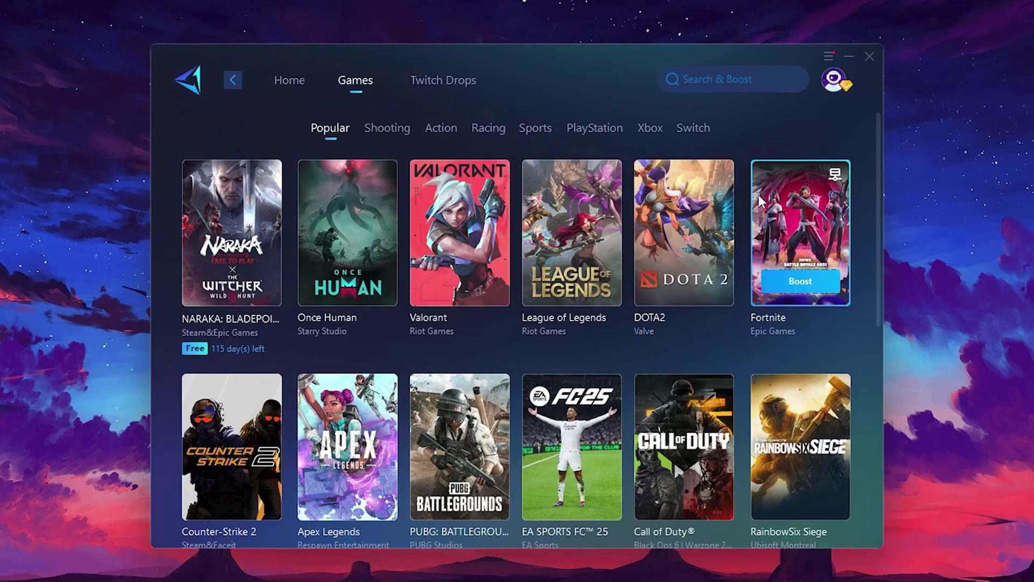
mouse_move(712, 201)
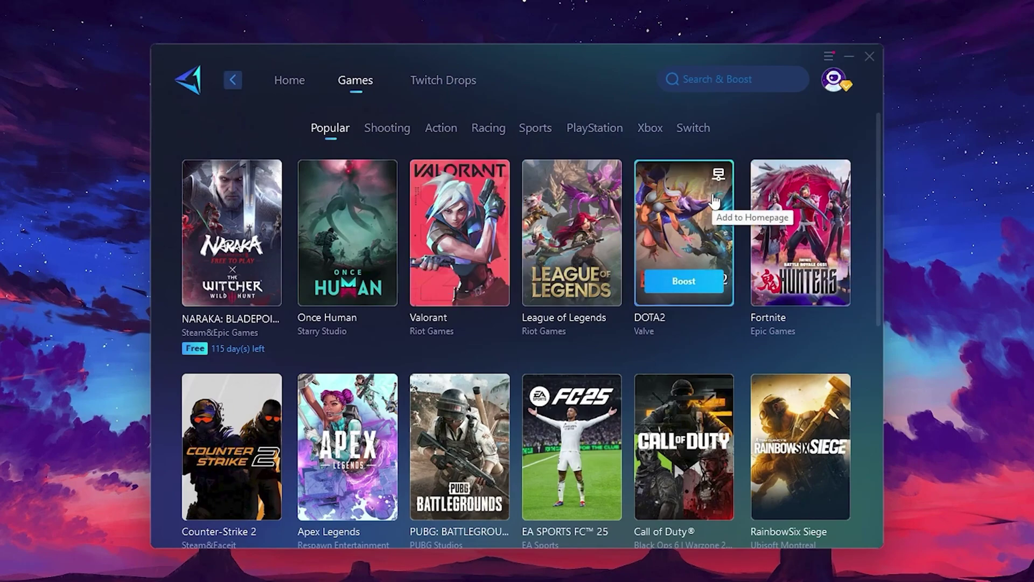
left_click(291, 89)
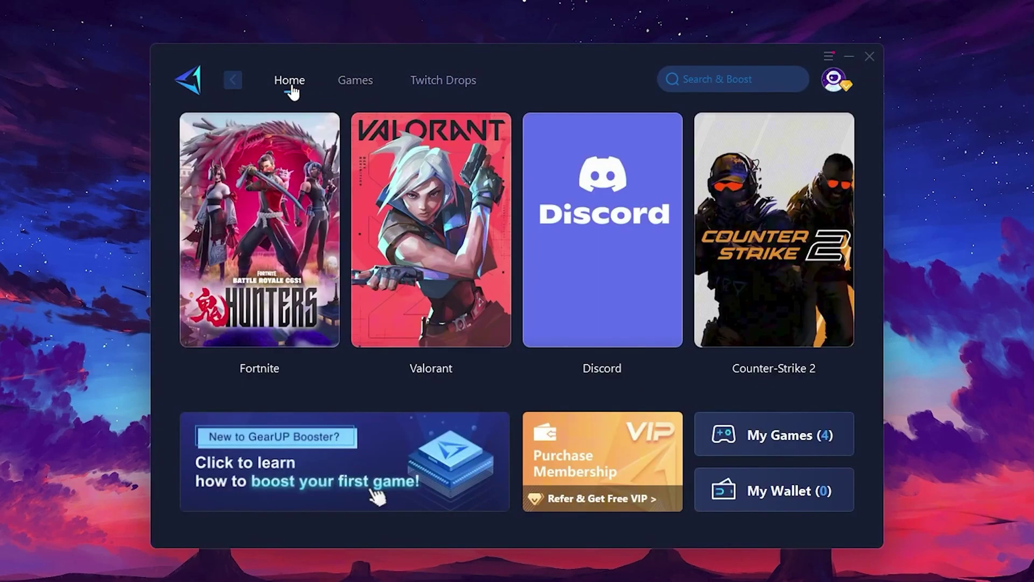
mouse_move(279, 217)
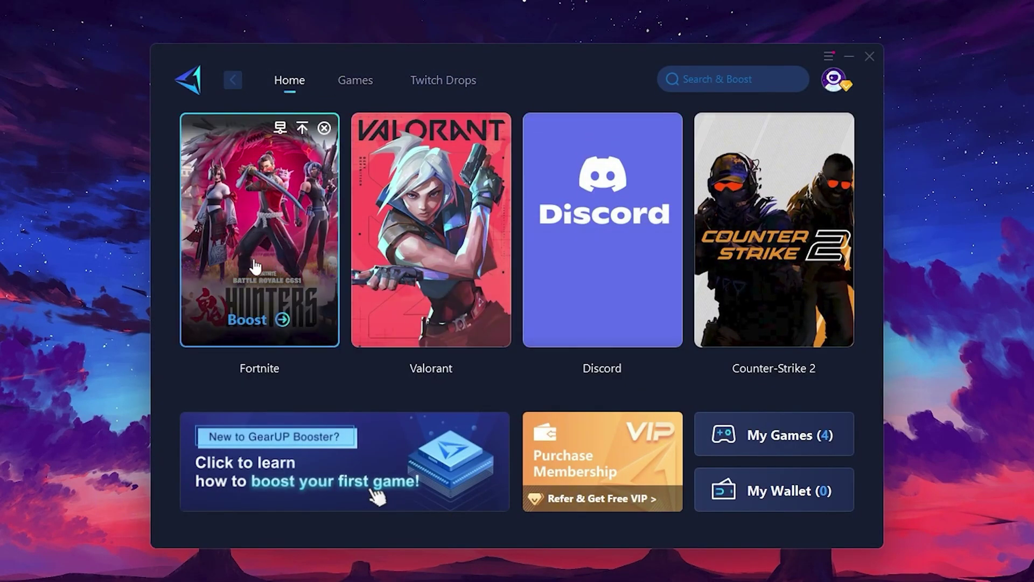
- Start a Fortnite boost on the Middle East server region, keeping the Auto node
left_click(249, 321)
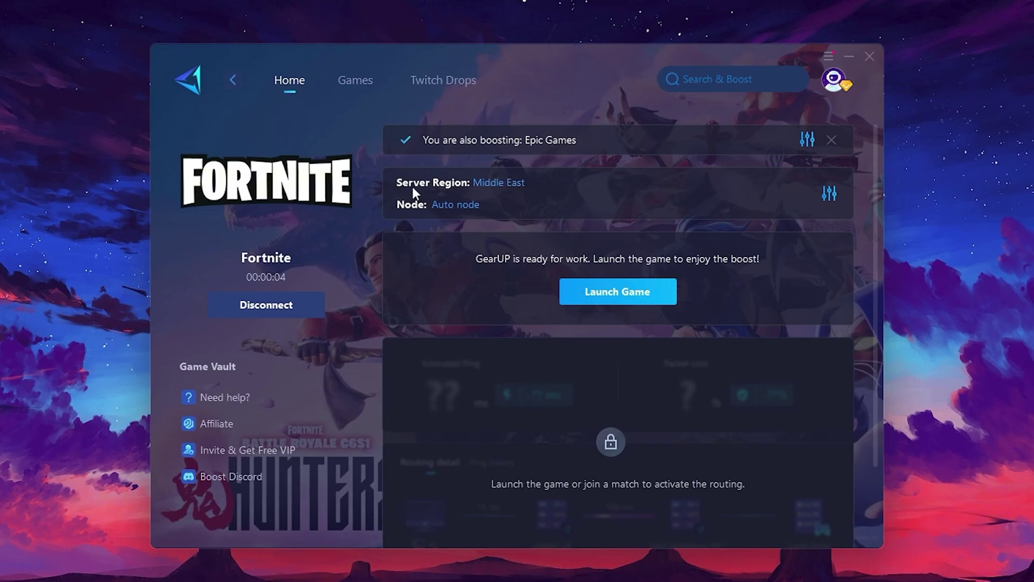
left_click(505, 185)
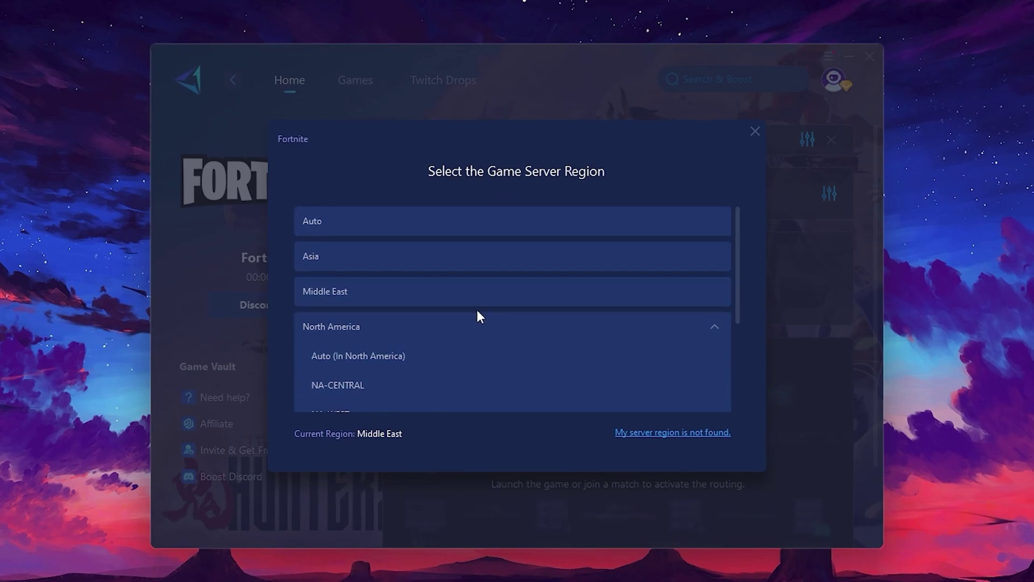
scroll(360, 280, "down", 1)
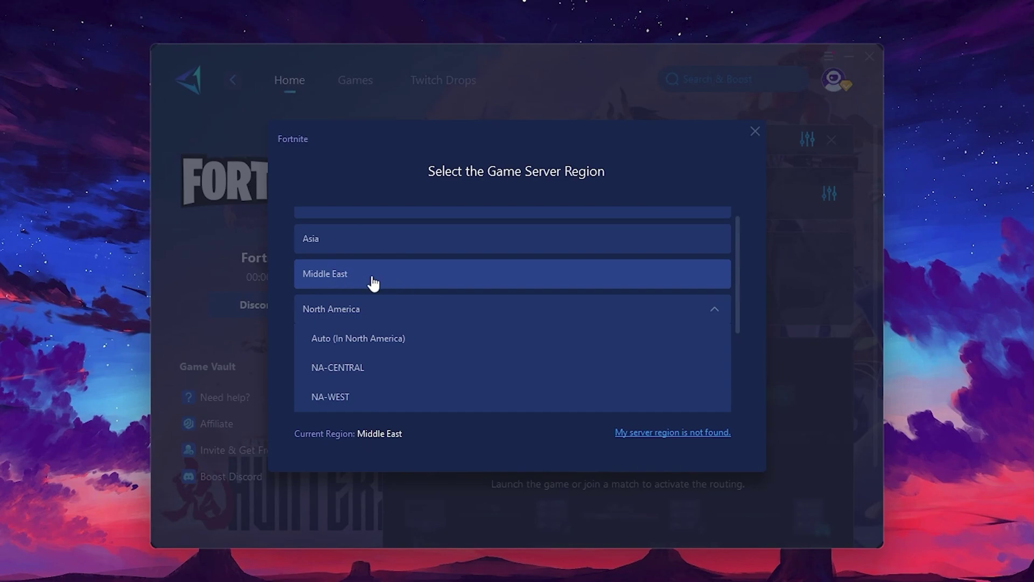
left_click(754, 131)
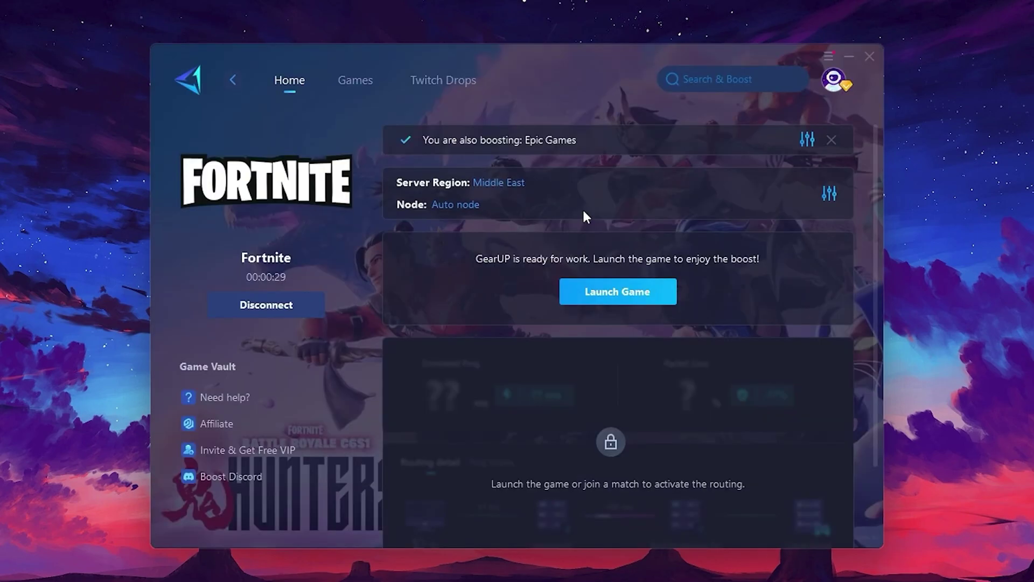
left_click(451, 204)
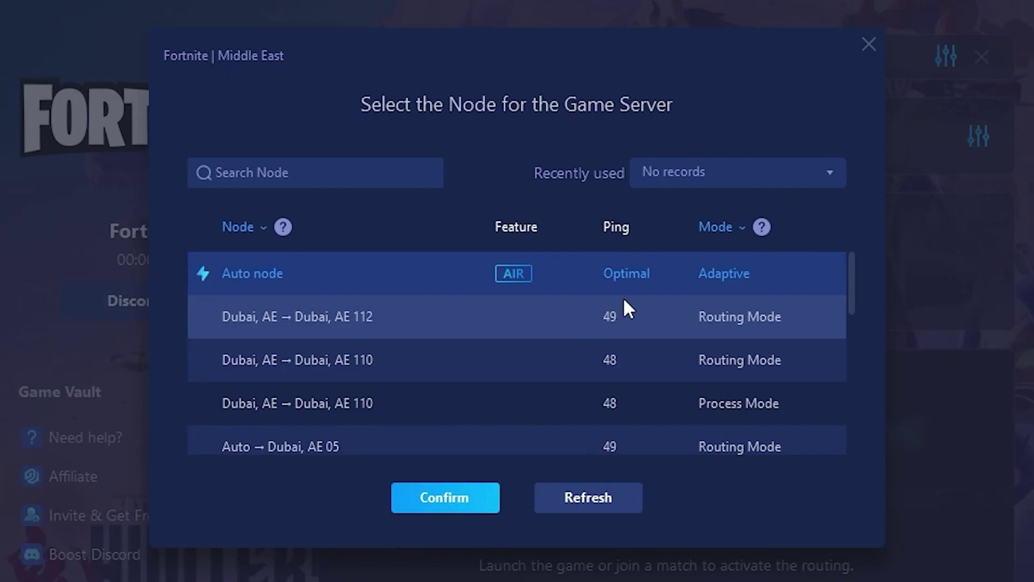
scroll(572, 305, "down", 2)
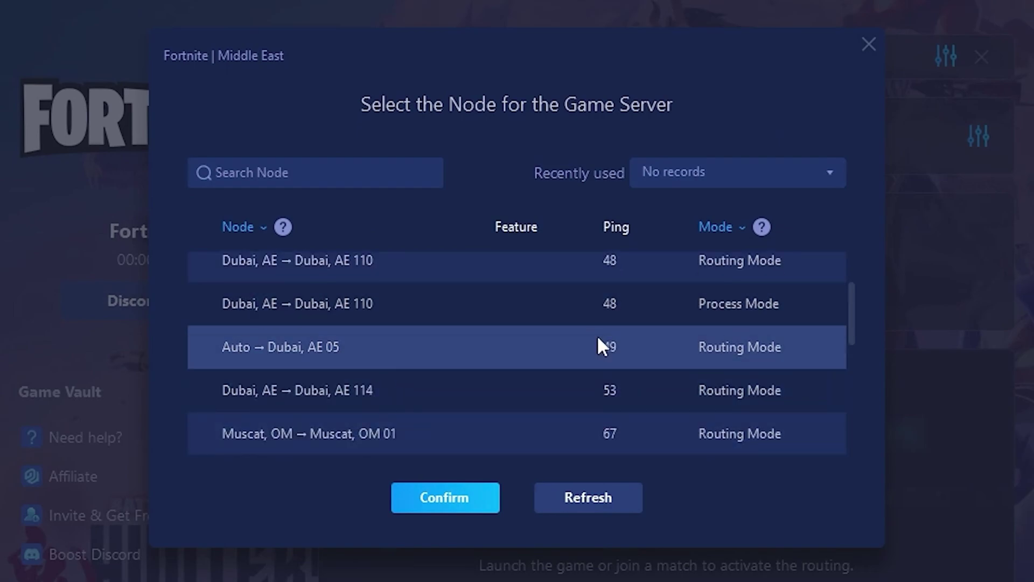
scroll(605, 333, "up", 3)
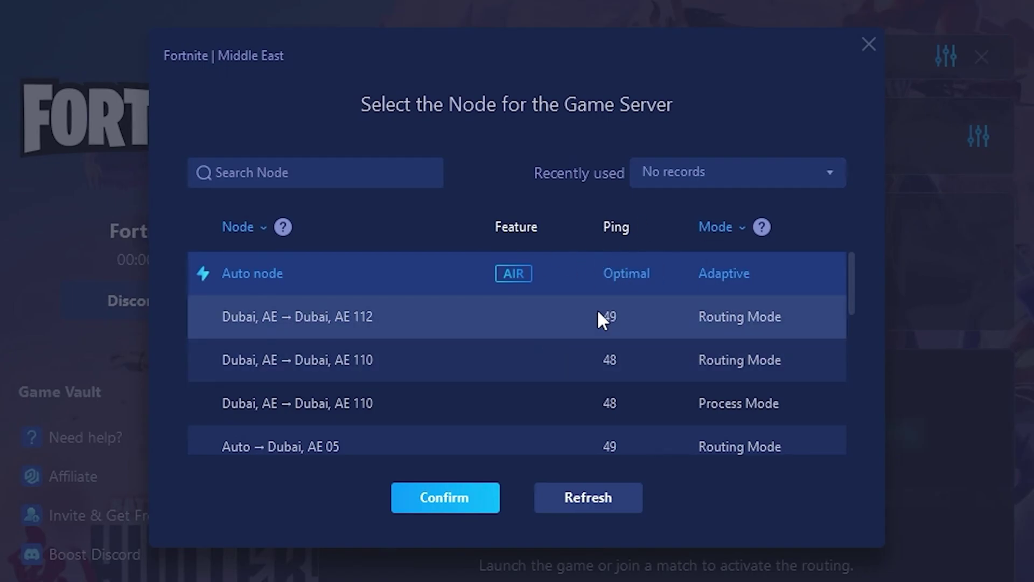
left_click(870, 45)
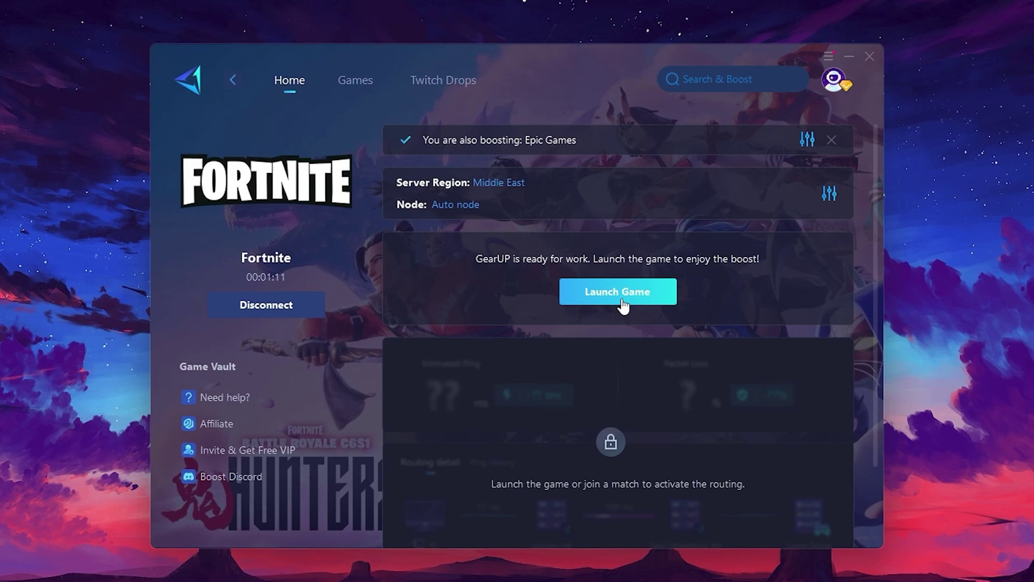
- Launch the boosted Fortnite match, deploy the umbrella glider and land on a brick desert rooftop
left_click(621, 301)
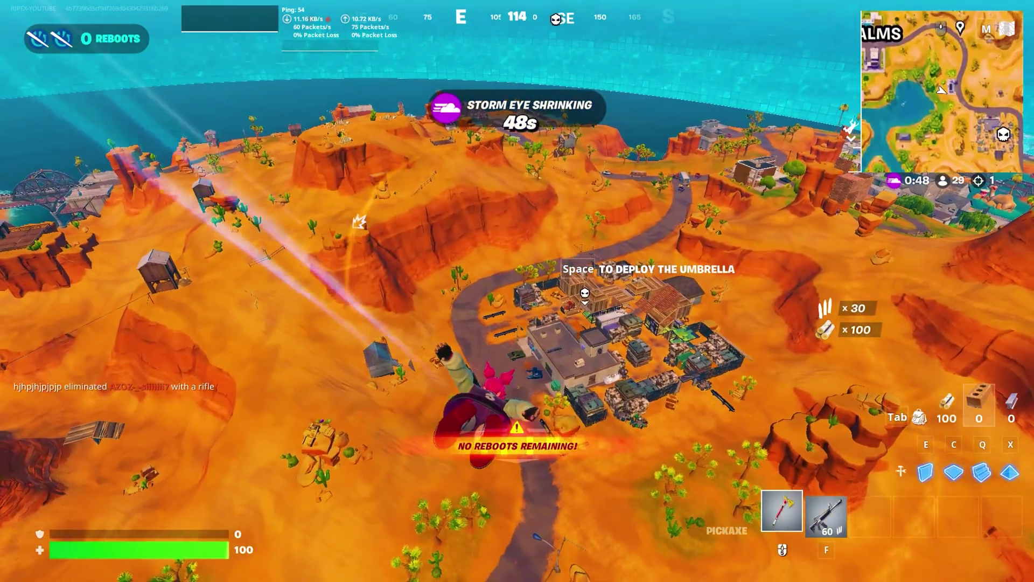
key("space")
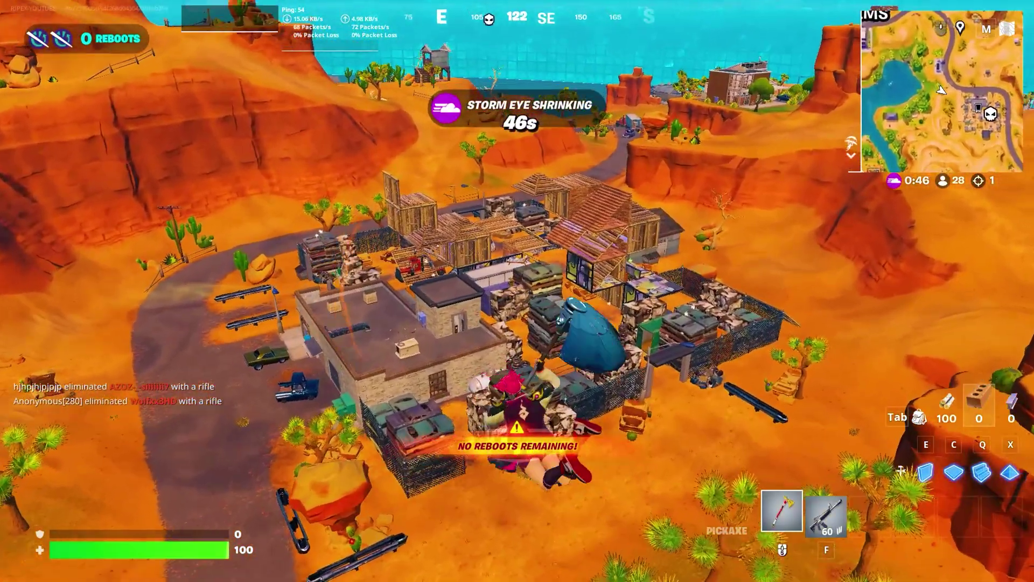
key("w")
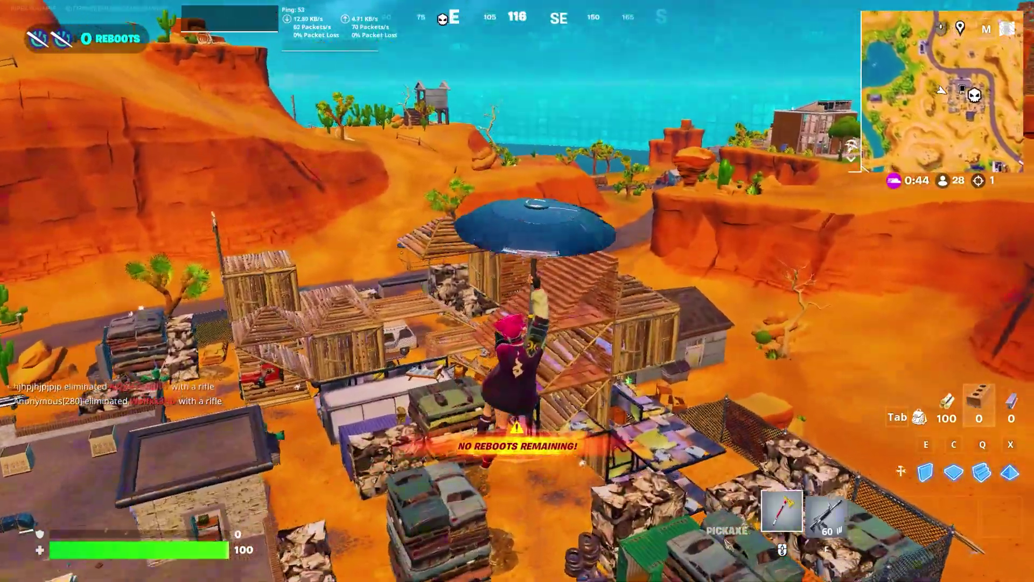
key("w")
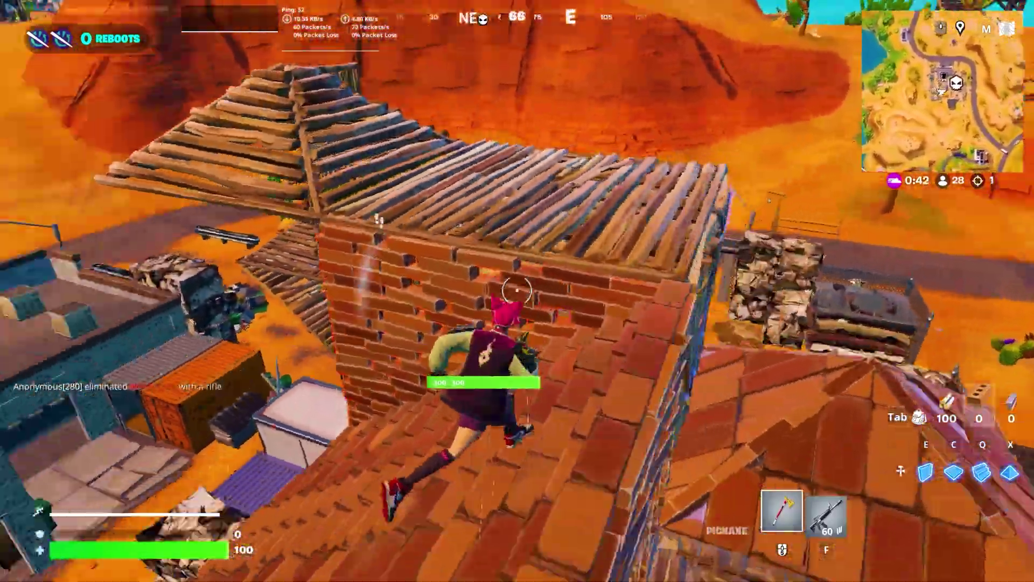